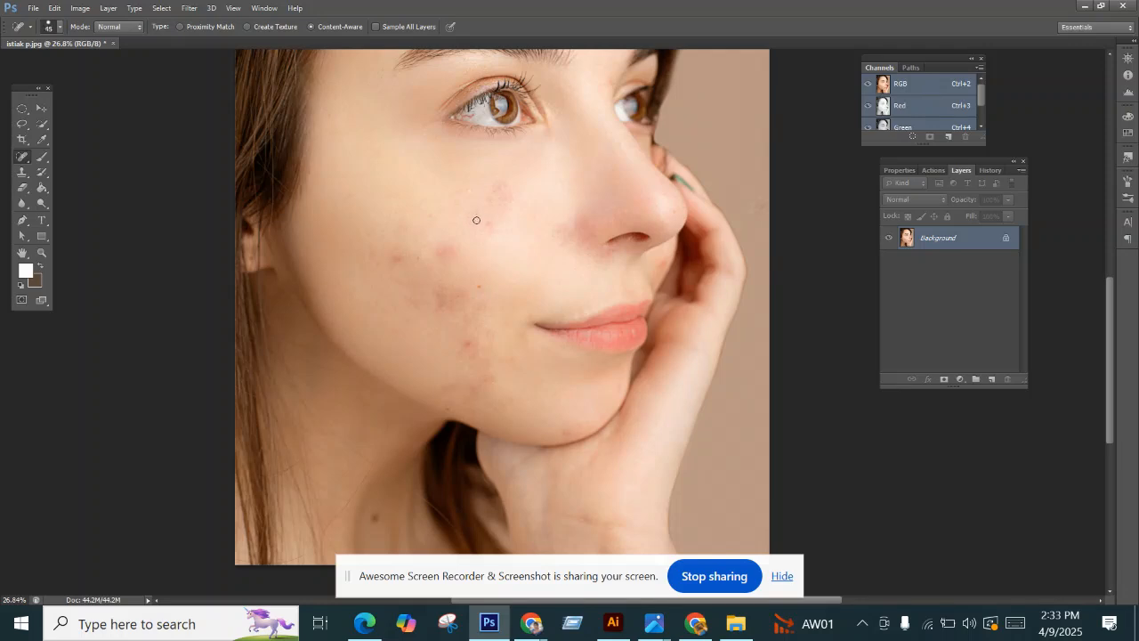
# Step: Enlarge the Spot Healing Brush to a size of 300
pyautogui.press(']')
pyautogui.press(']')
pyautogui.press(']')
pyautogui.press(']')
pyautogui.press(']')
pyautogui.press(']')
pyautogui.press(']')
pyautogui.press(']')
pyautogui.press(']')
pyautogui.press('[')
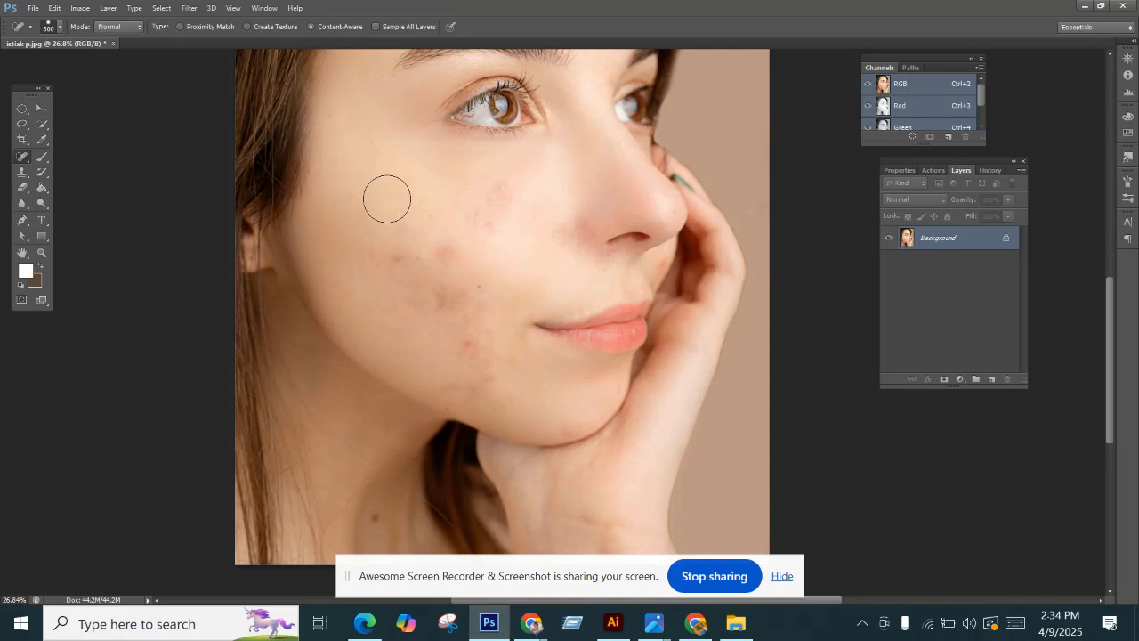
# Step: Try to heal the red blemishes across the cheek and jaw directly on the Background layer with the Spot Healing Brush
pyautogui.click(390, 257)
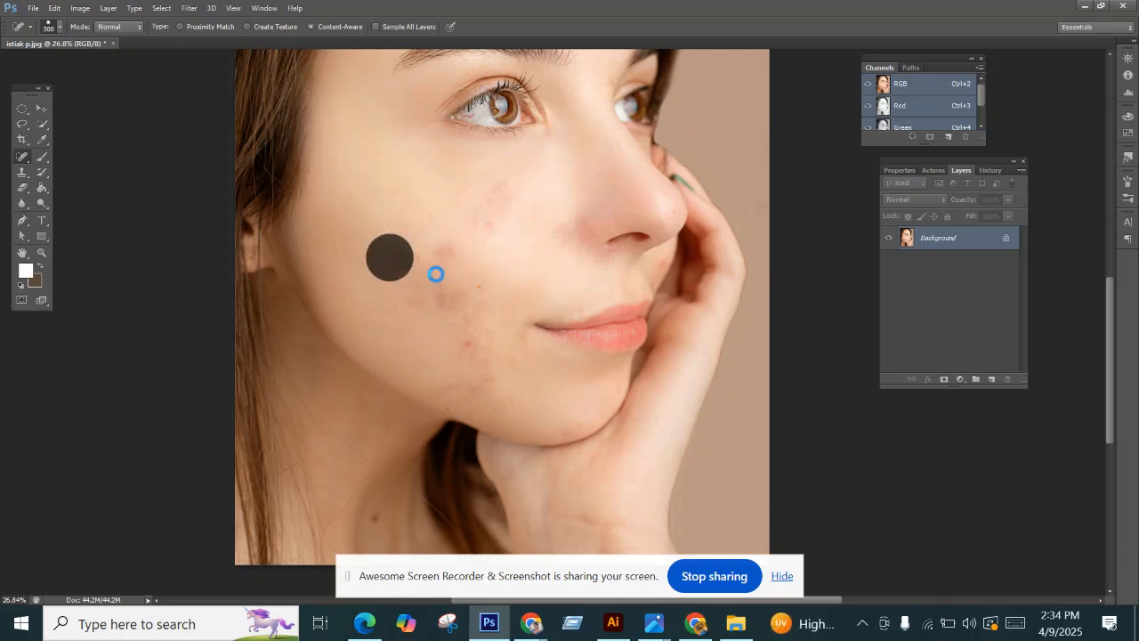
pyautogui.click(434, 256)
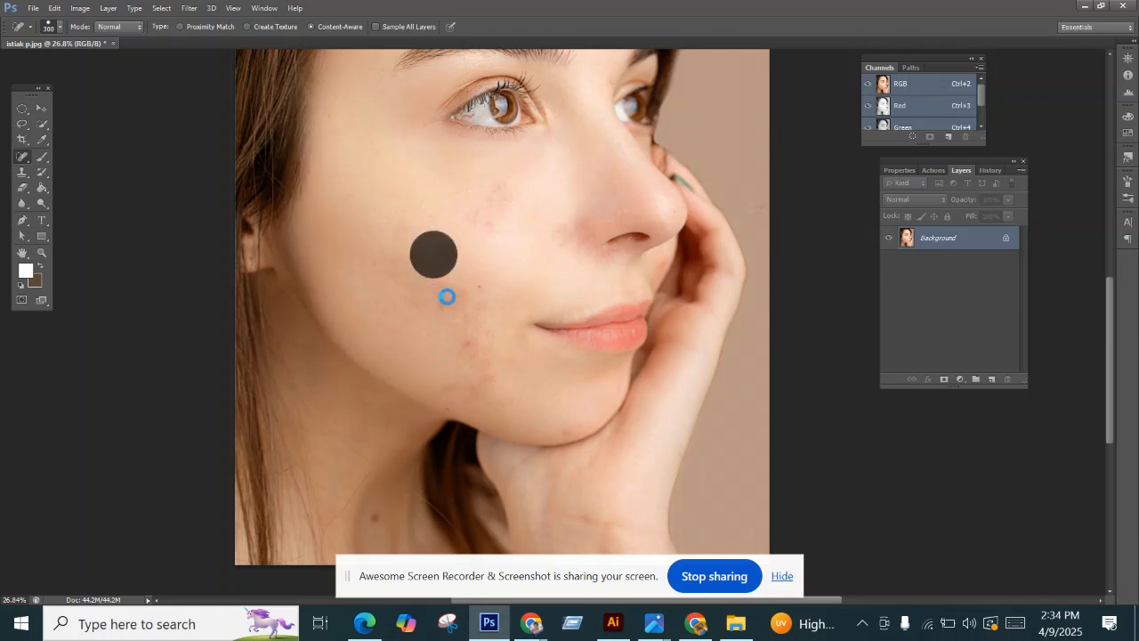
pyautogui.click(460, 293)
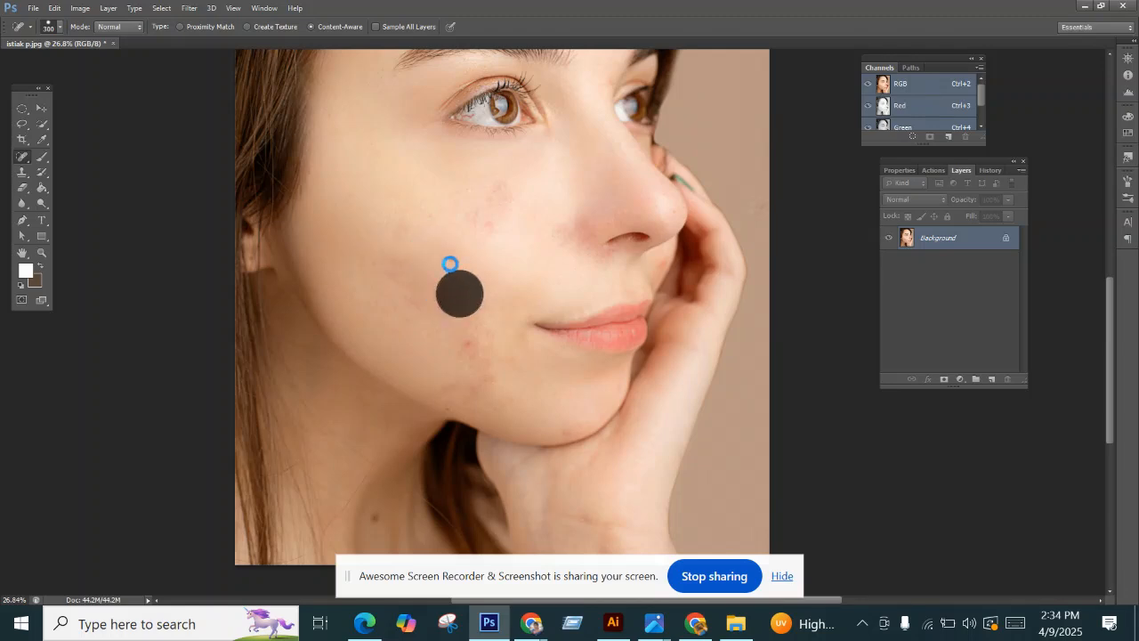
pyautogui.click(450, 263)
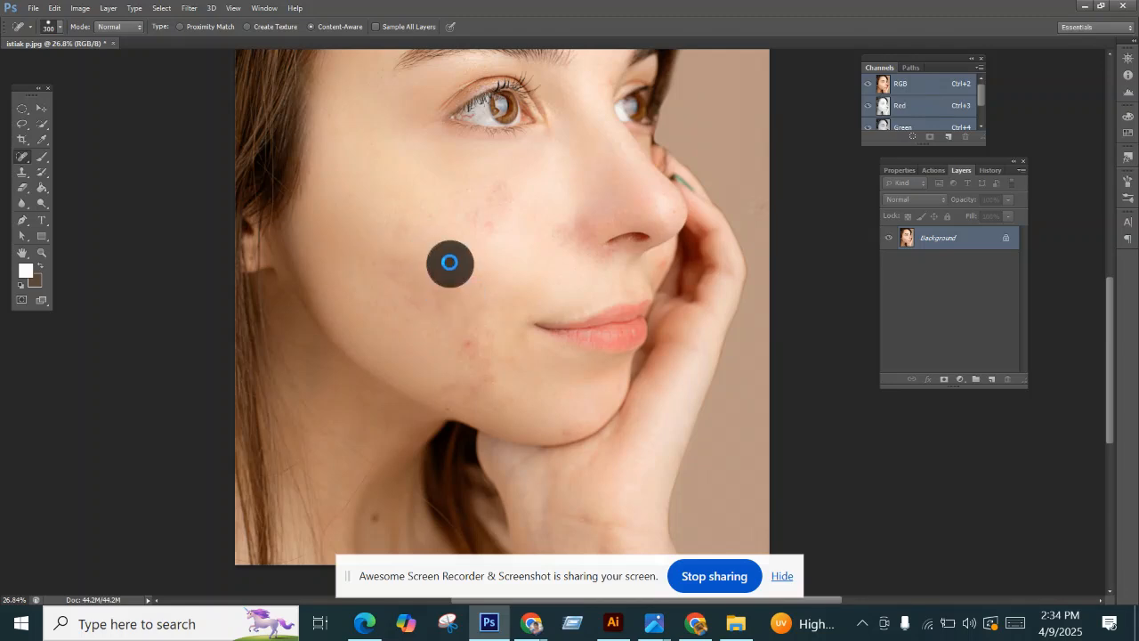
pyautogui.click(493, 196)
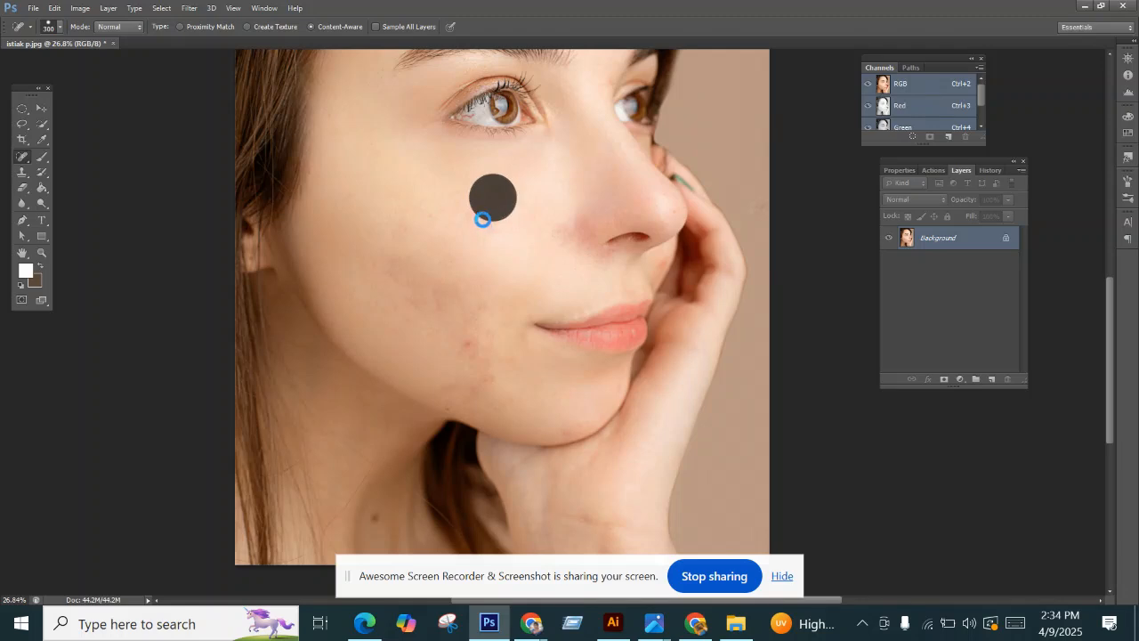
pyautogui.click(482, 218)
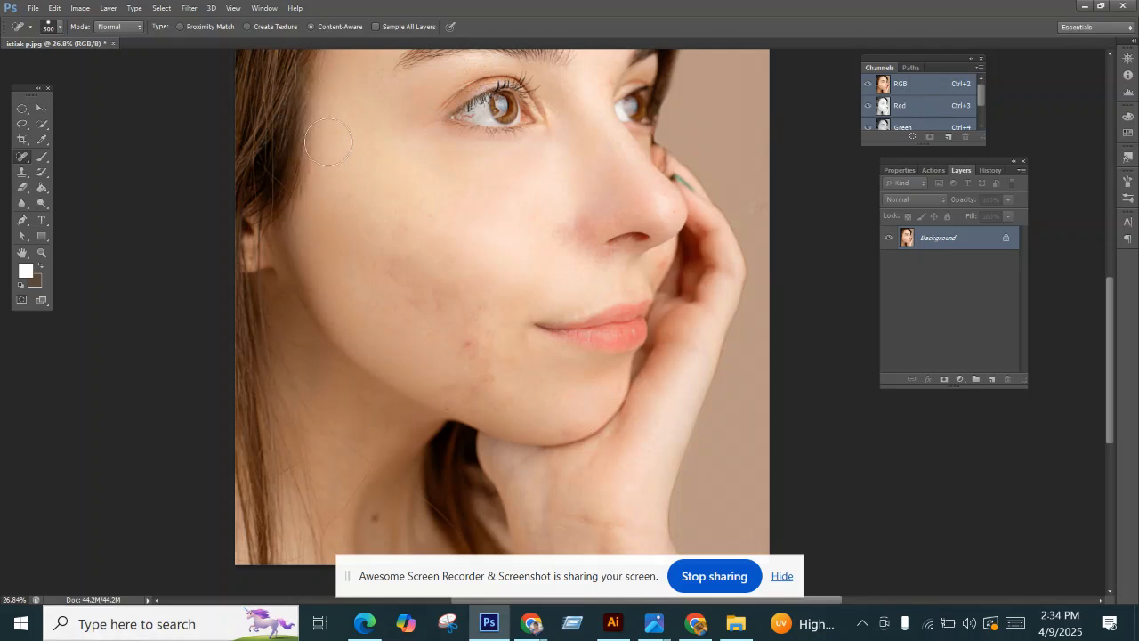
pyautogui.click(455, 338)
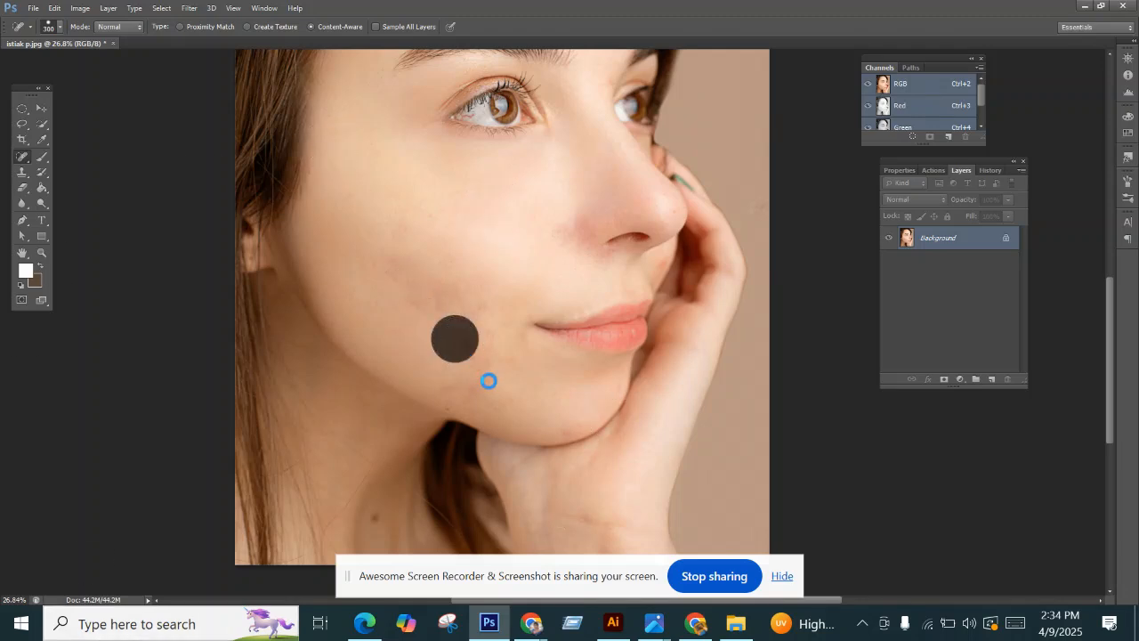
pyautogui.click(485, 378)
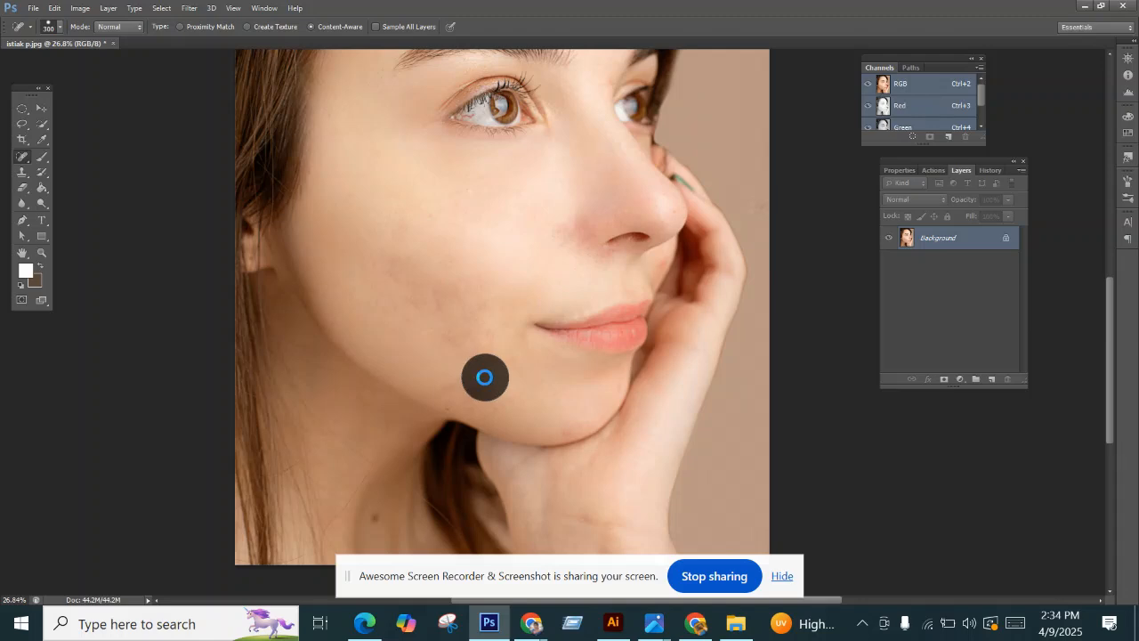
pyautogui.click(482, 312)
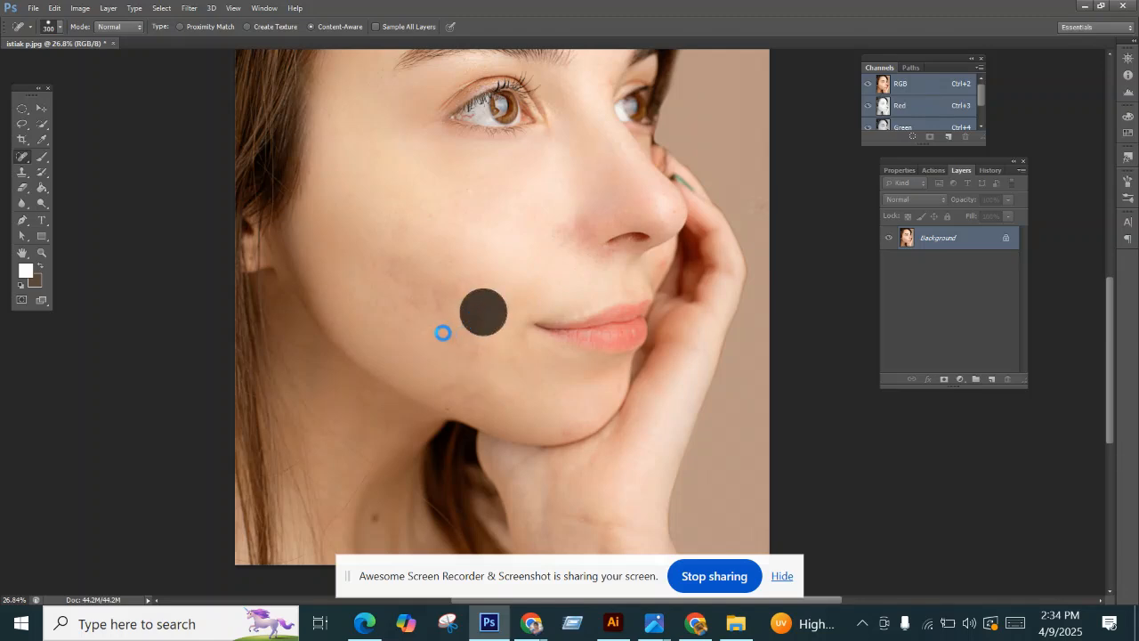
pyautogui.click(442, 332)
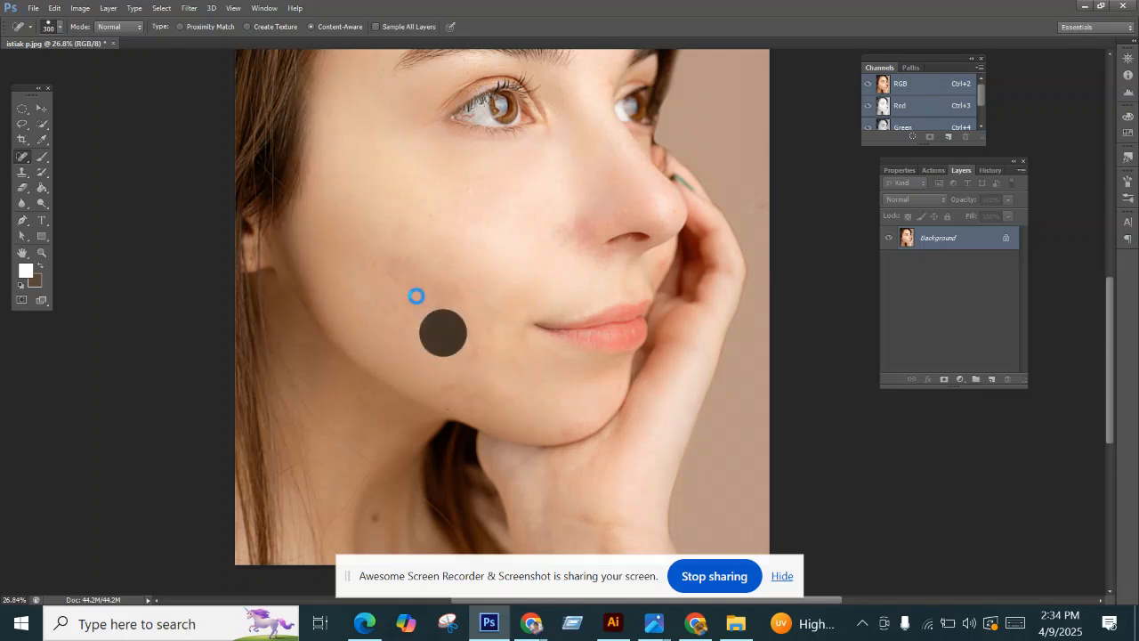
pyautogui.click(416, 296)
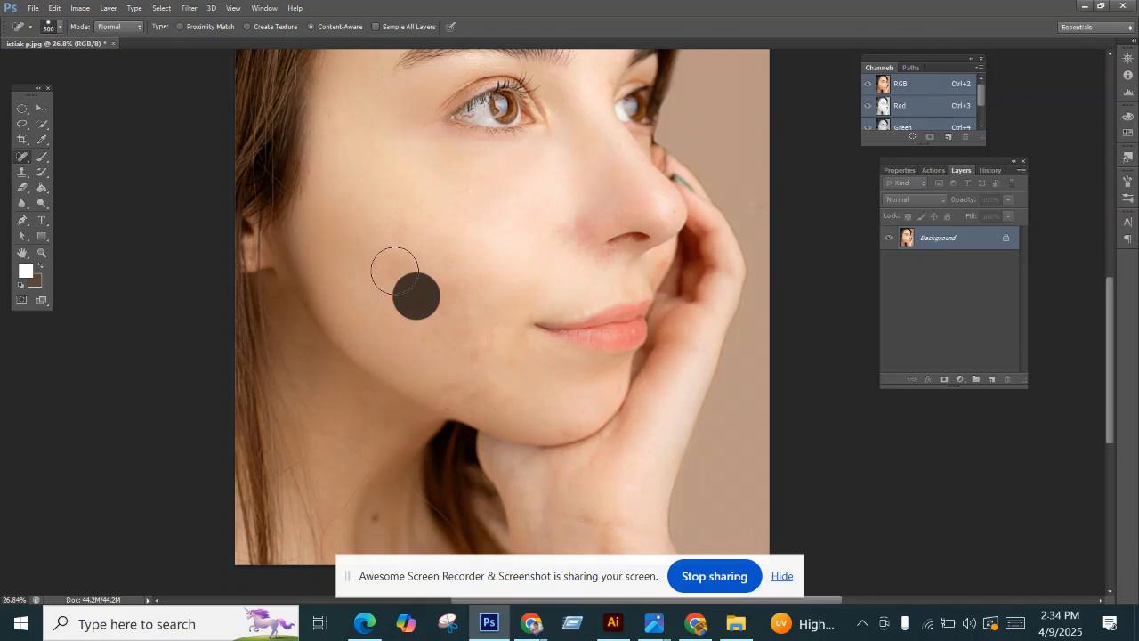
pyautogui.click(395, 270)
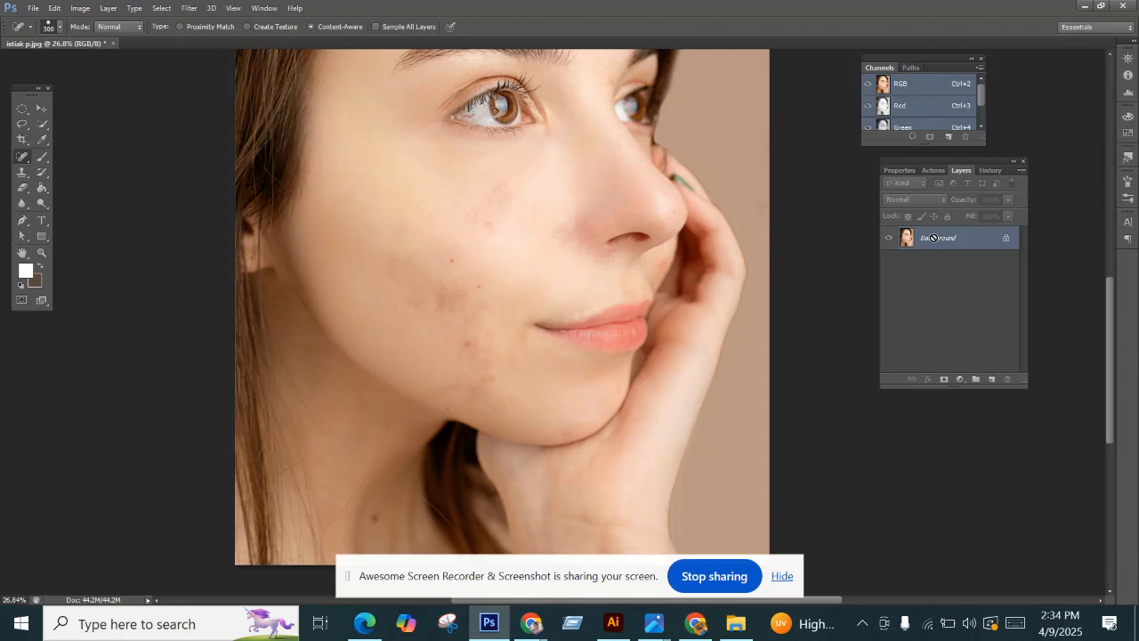
# Step: Duplicate the Background layer within the same document as "Background copy"
pyautogui.moveTo(932, 237); pyautogui.dragTo(954, 260)
pyautogui.rightClick(942, 244)
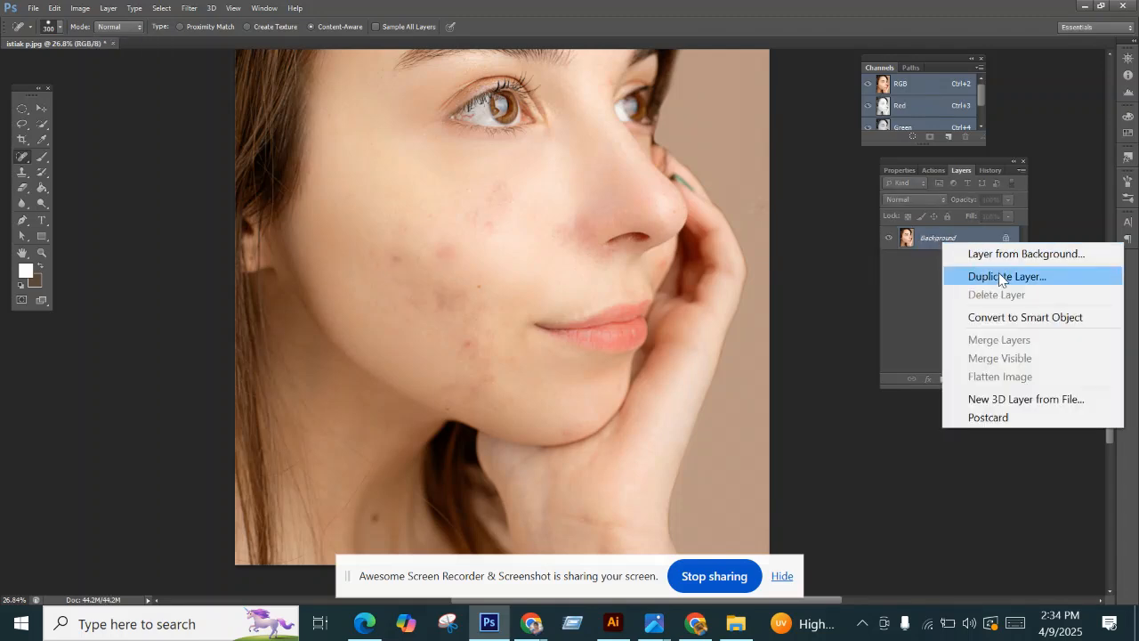
pyautogui.click(979, 277)
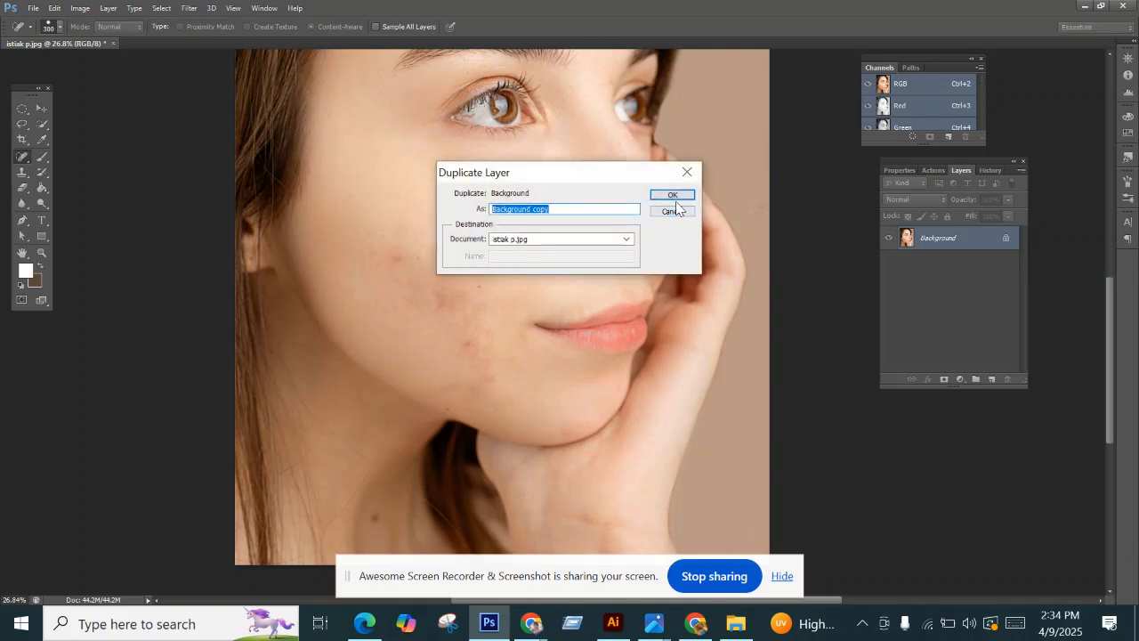
pyautogui.click(673, 194)
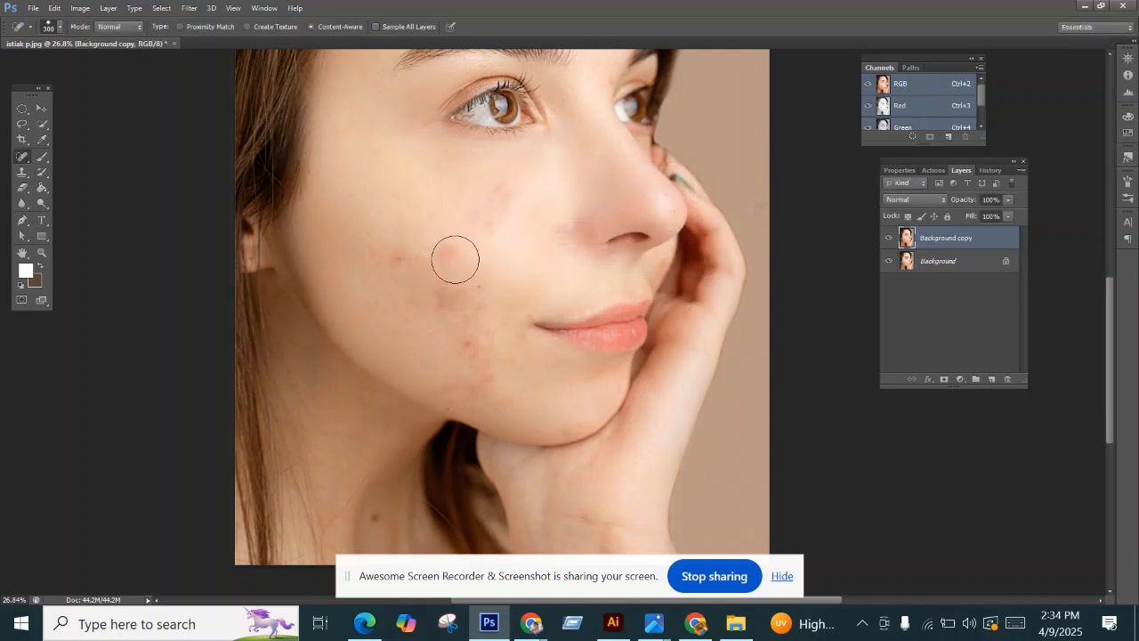
# Step: Heal the red blemishes on the cheek, below the eye and along the jaw on the Background copy layer with the Spot Healing Brush
pyautogui.click(445, 250)
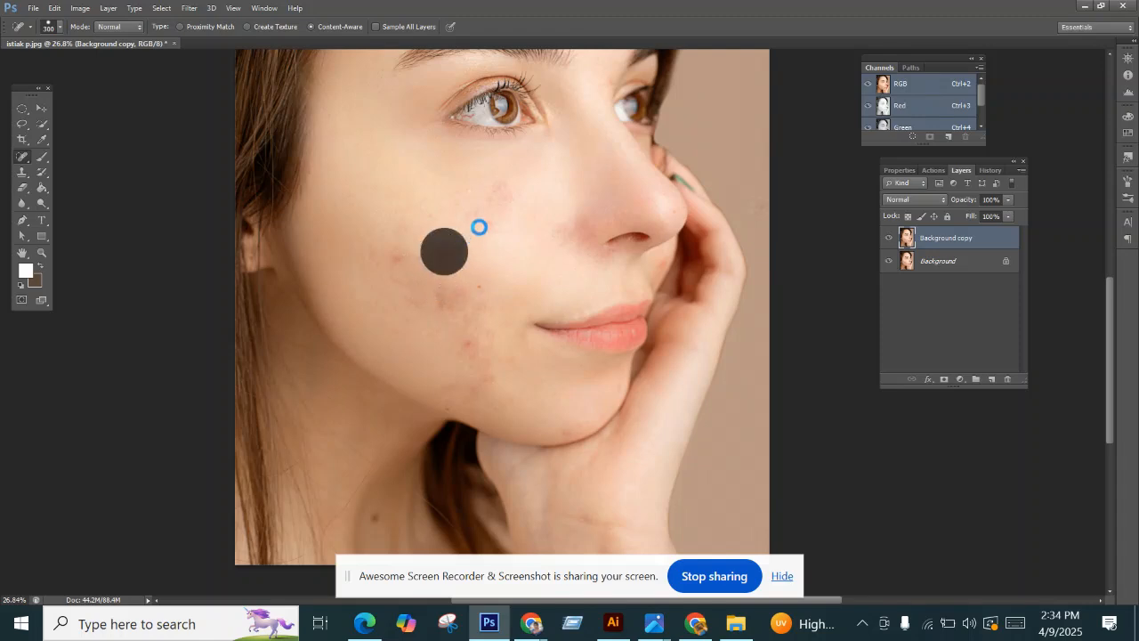
pyautogui.click(483, 221)
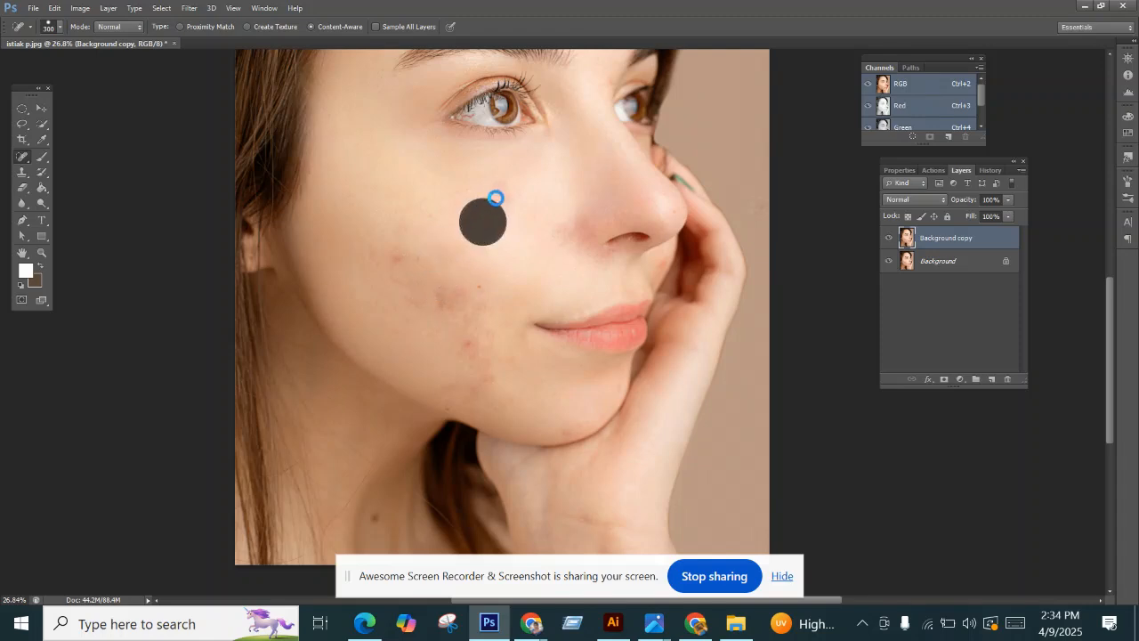
pyautogui.click(497, 197)
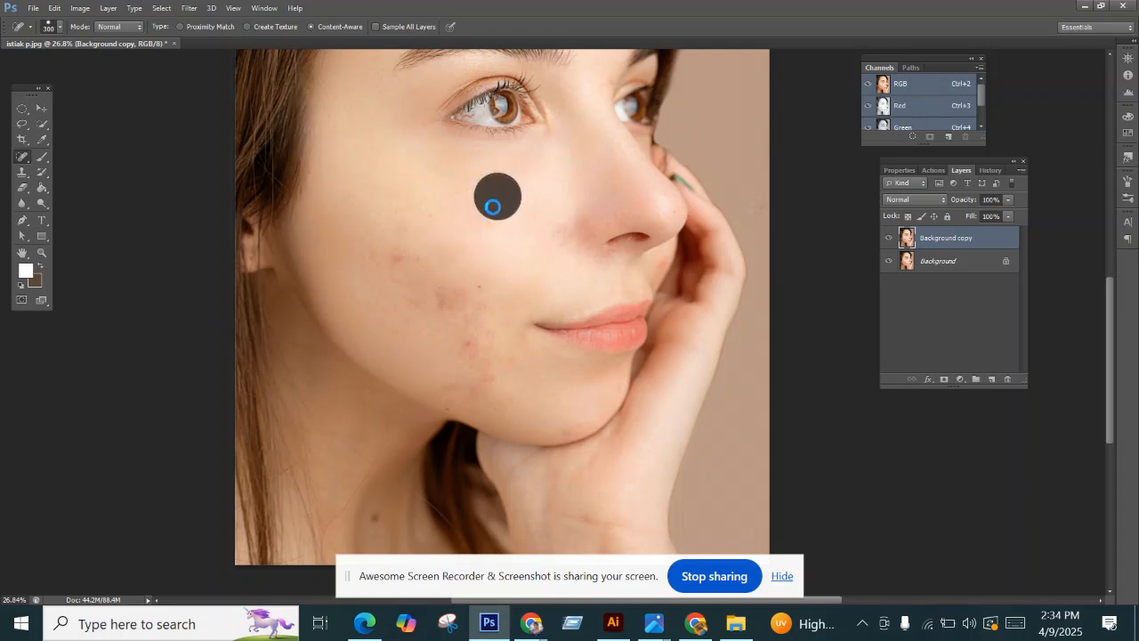
pyautogui.click(394, 262)
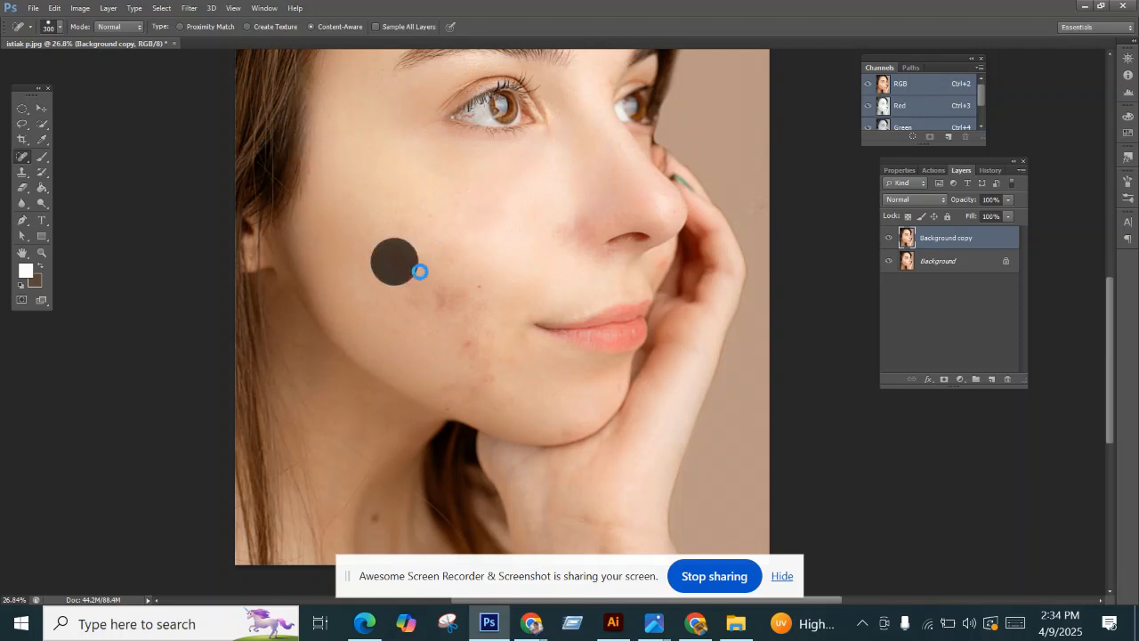
pyautogui.click(478, 291)
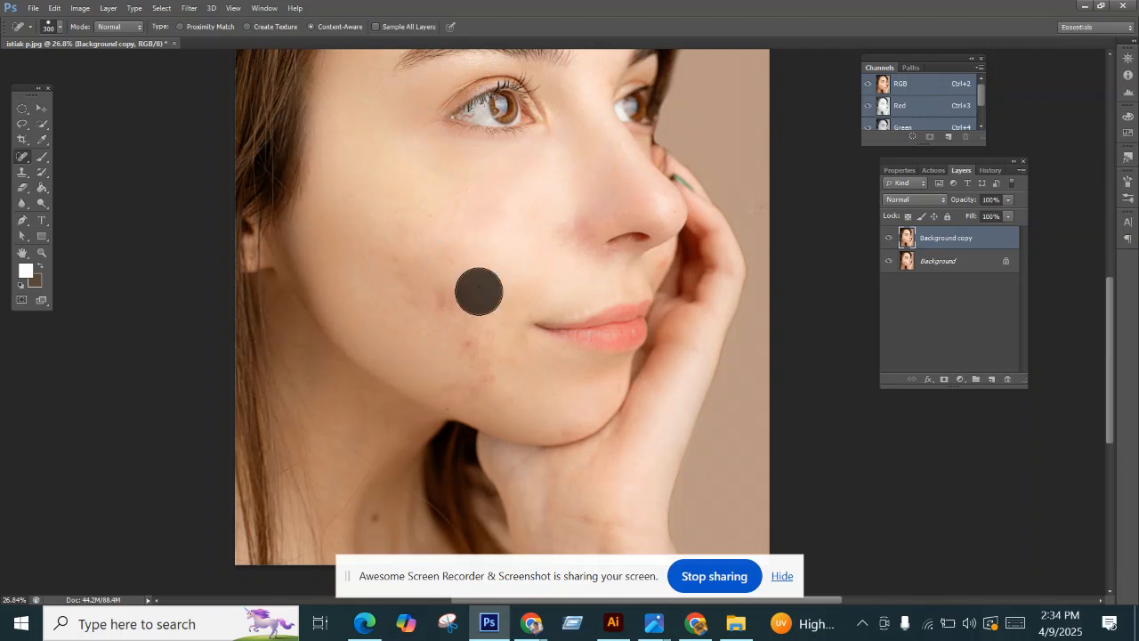
pyautogui.click(429, 301)
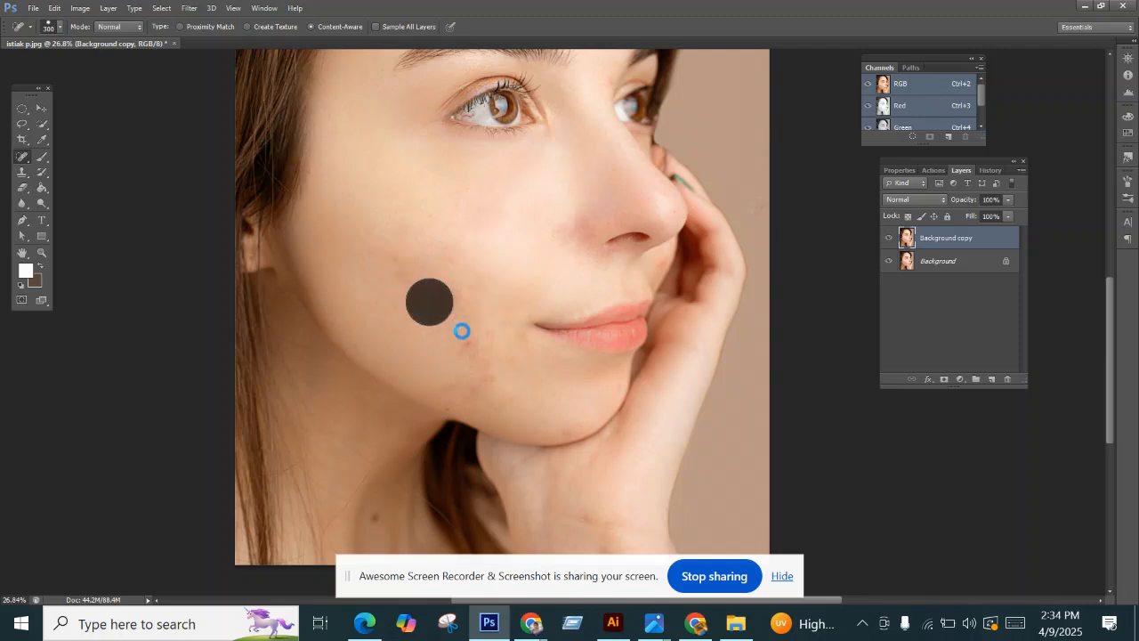
pyautogui.click(462, 331)
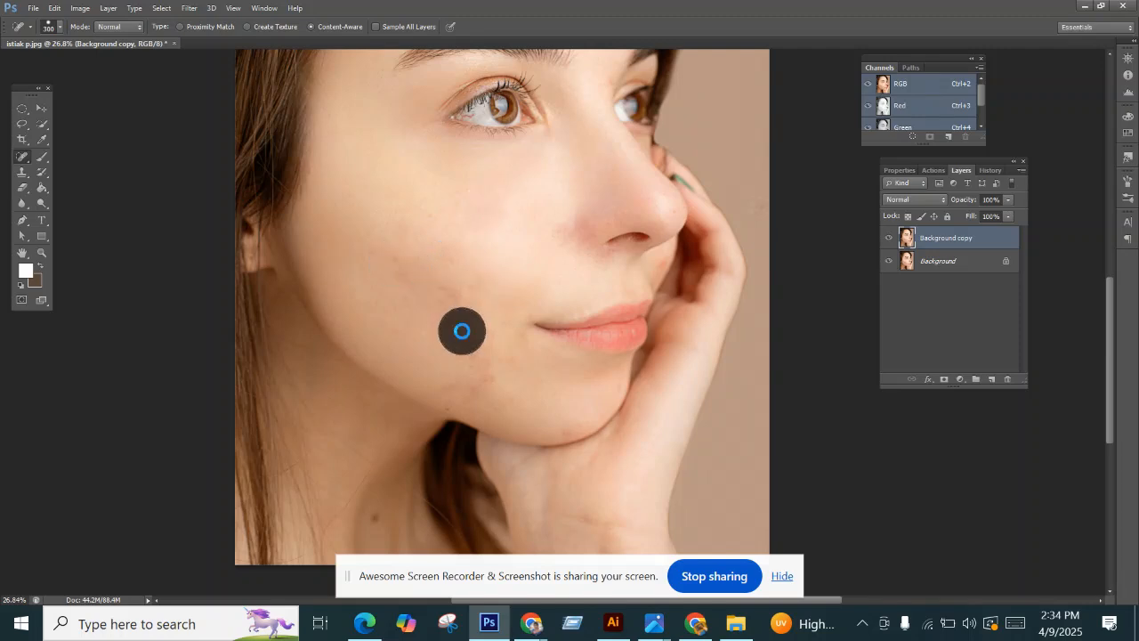
pyautogui.click(480, 377)
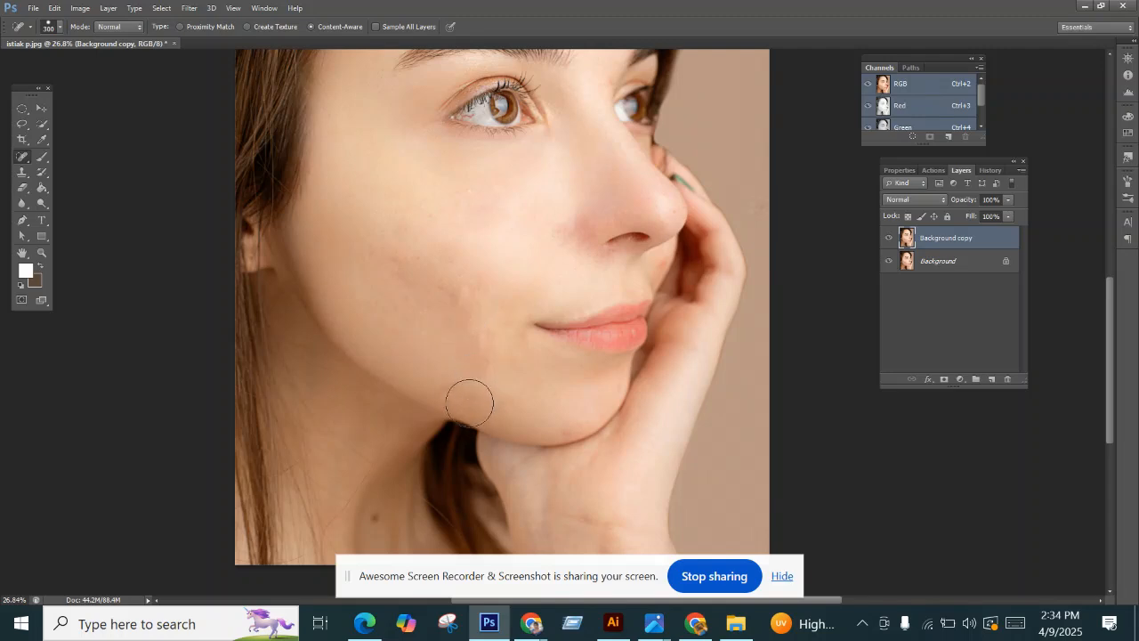
pyautogui.click(457, 386)
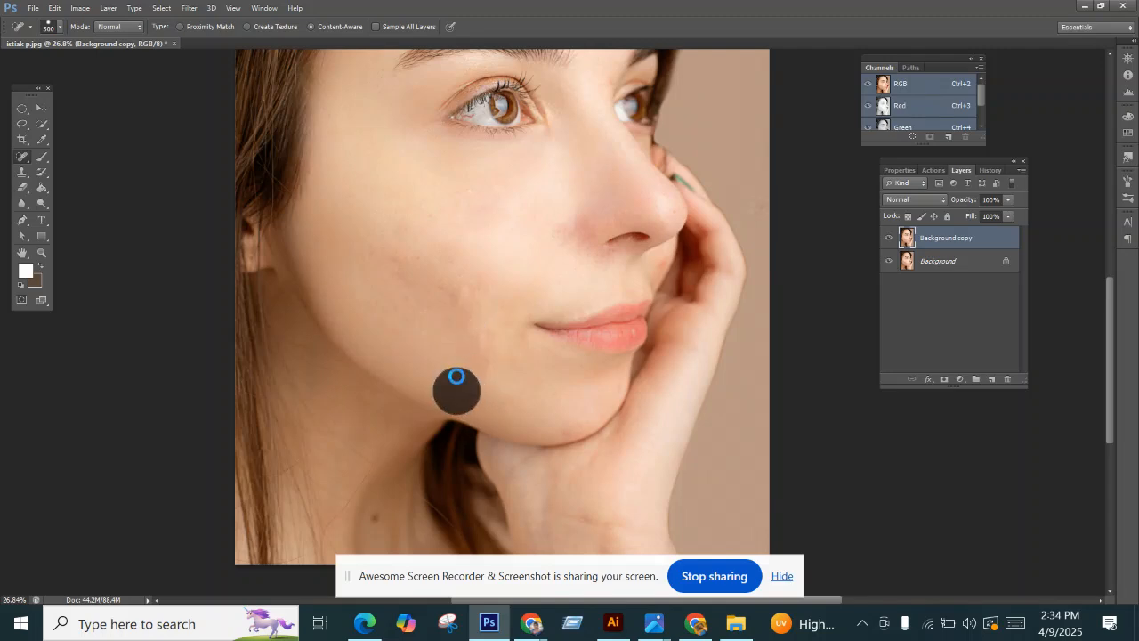
pyautogui.click(477, 338)
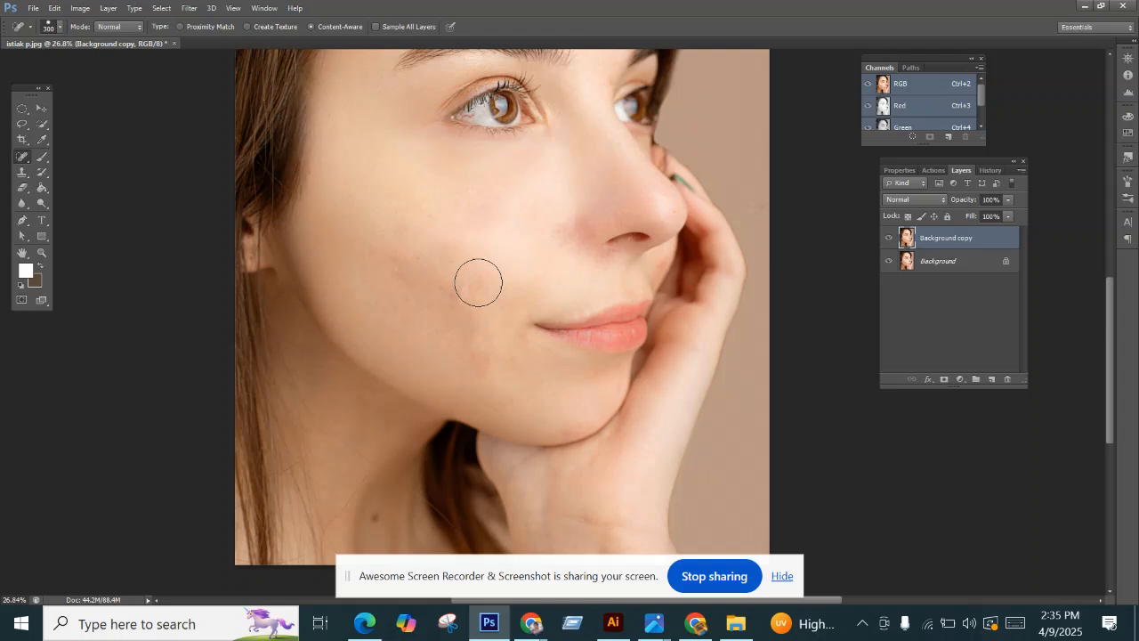
# Step: Adjust the Spot Healing Brush to a larger size and heal the remaining uneven patch on the cheek beside the mouth
pyautogui.press('[')
pyautogui.press('[')
pyautogui.press(']')
pyautogui.press(']')
pyautogui.press(']')
pyautogui.press(']')
pyautogui.press(']')
pyautogui.press(']')
pyautogui.press(']')
pyautogui.press(']')
pyautogui.press('[')
pyautogui.press('[')
pyautogui.press('[')
pyautogui.press('[')
pyautogui.press('[')
pyautogui.press('[')
pyautogui.click(459, 293)
pyautogui.press('[')
pyautogui.press('[')
pyautogui.press(']')
pyautogui.press(']')
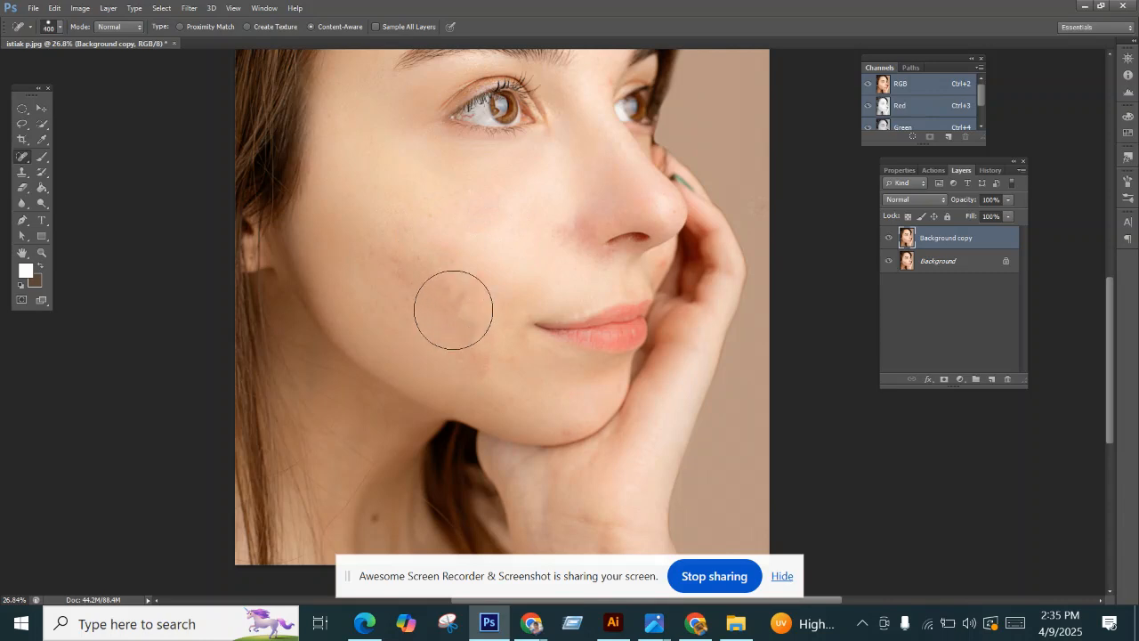
pyautogui.click(453, 294)
# Step: Switch to the Healing Brush and set its size to 300
pyautogui.click(19, 163)
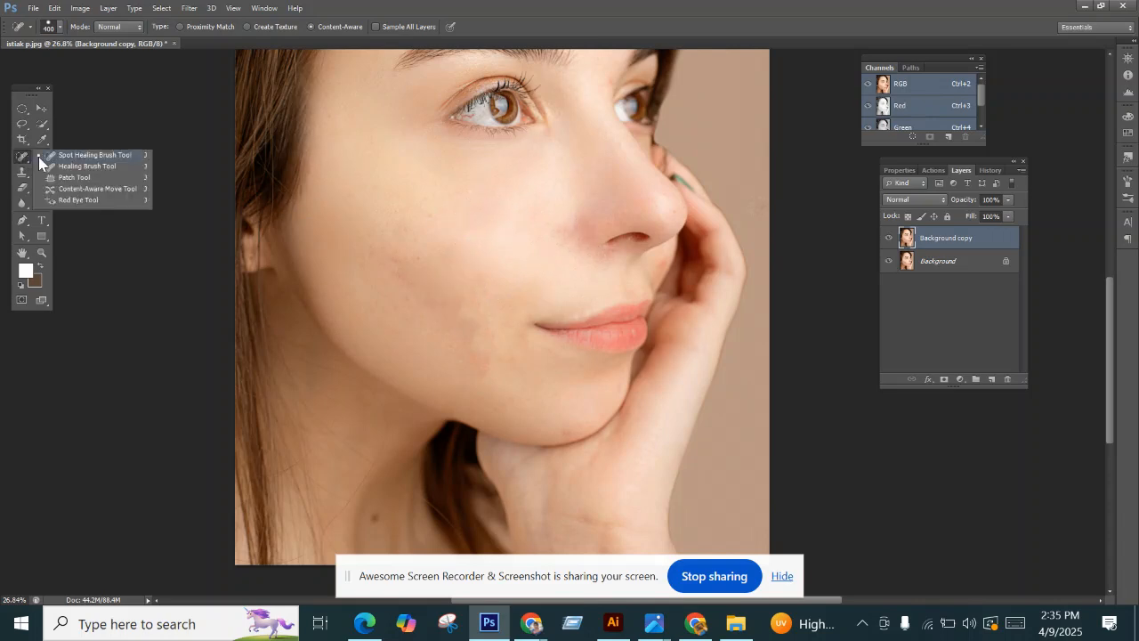
pyautogui.click(95, 167)
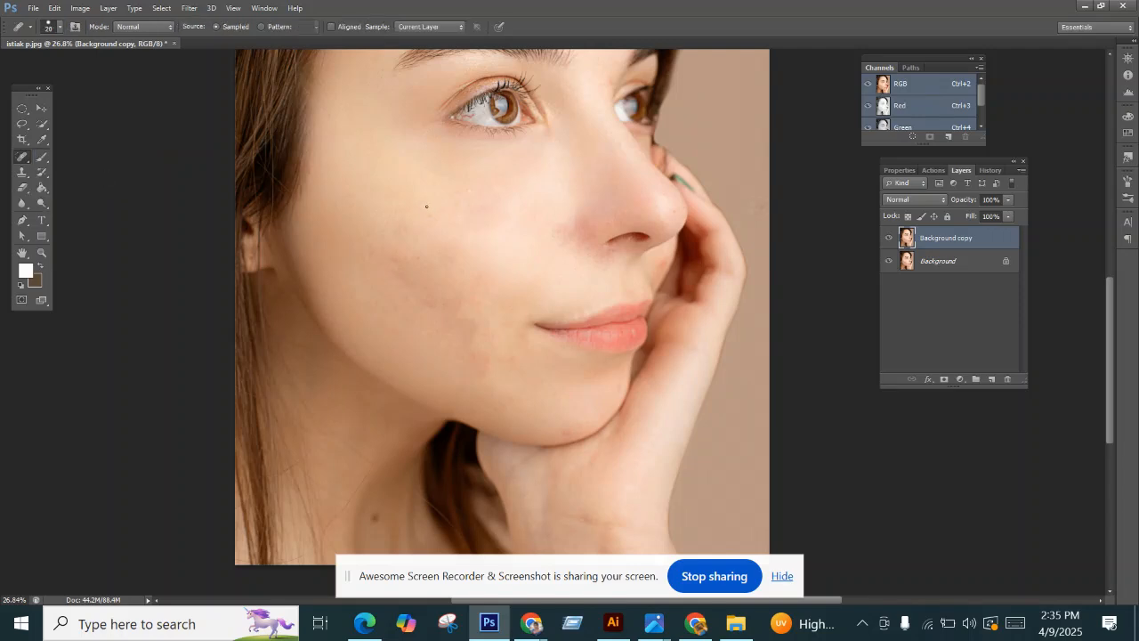
pyautogui.press(']')
pyautogui.press(']')
pyautogui.press(']')
pyautogui.press(']')
pyautogui.press(']')
pyautogui.press(']')
pyautogui.press(']')
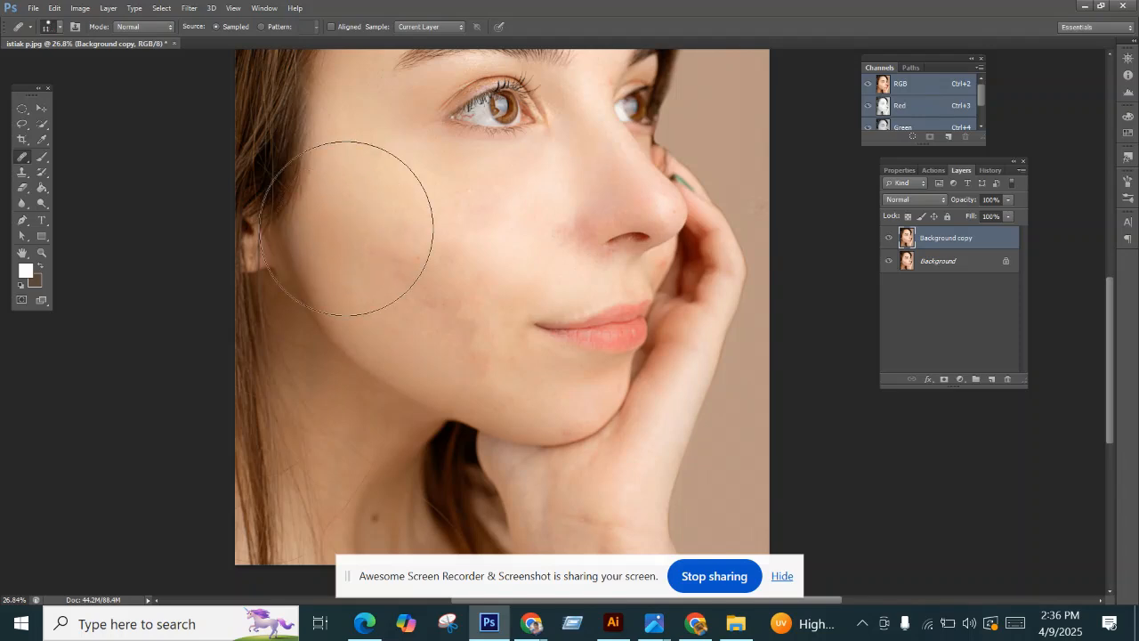
pyautogui.press('[')
pyautogui.press('[')
pyautogui.press('[')
pyautogui.press('[')
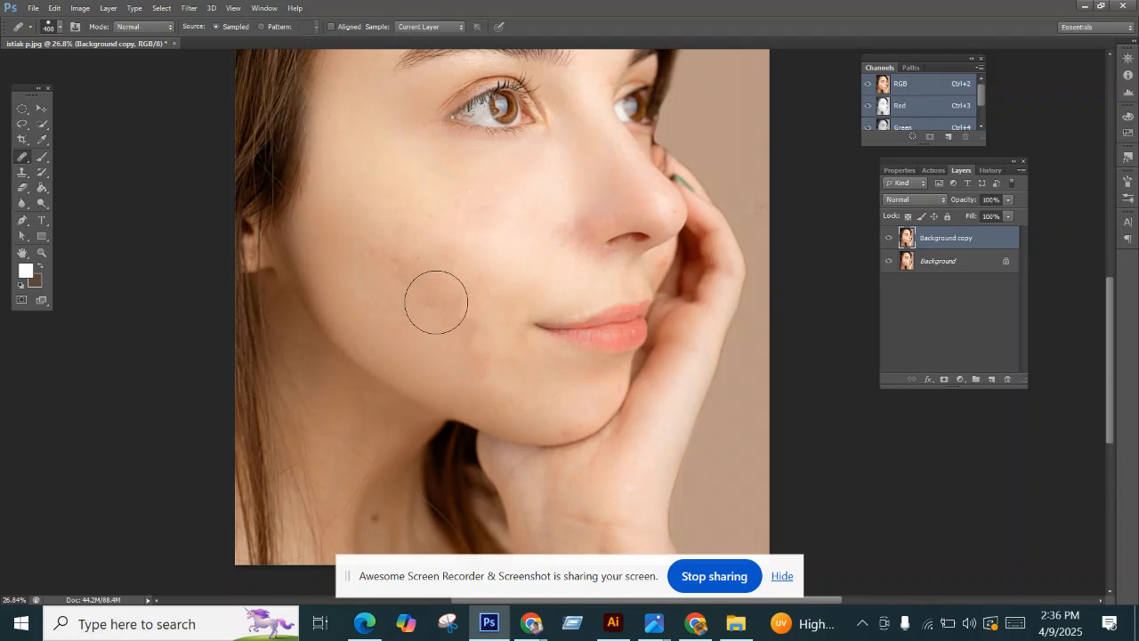
pyautogui.moveTo(509, 278)
pyautogui.mouseDown()
pyautogui.moveTo(435, 324)
pyautogui.moveTo(464, 310)
pyautogui.moveTo(480, 282)
pyautogui.moveTo(487, 364)
pyautogui.moveTo(445, 306)
pyautogui.moveTo(433, 246)
pyautogui.mouseUp()
pyautogui.press('[')
pyautogui.rightClick(22, 158)
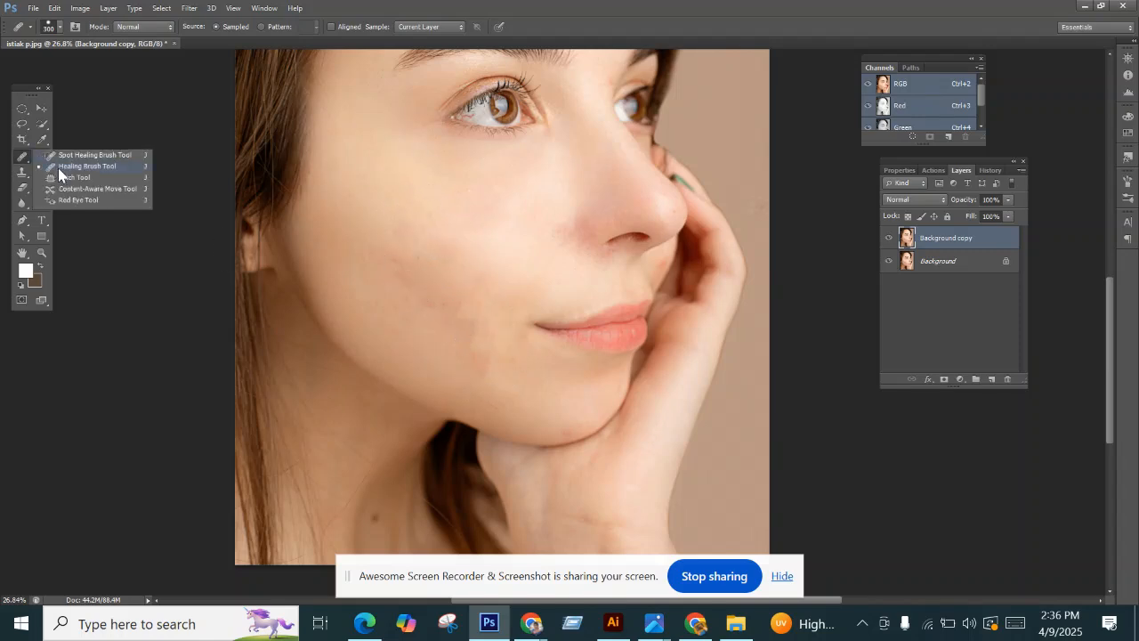
pyautogui.click(60, 169)
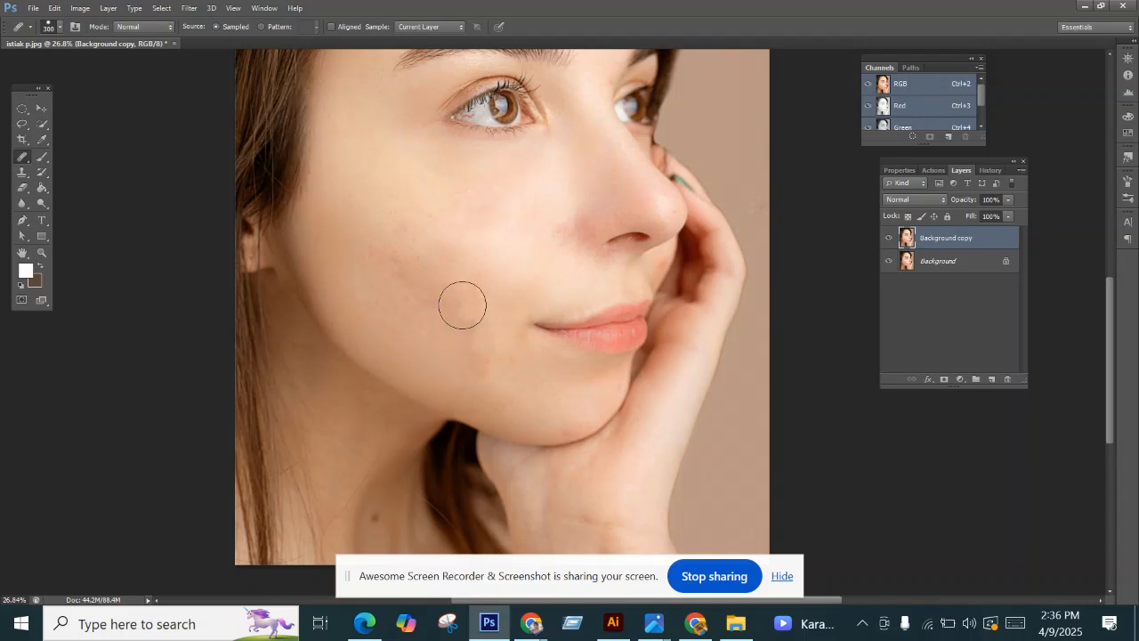
pyautogui.rightClick(23, 159)
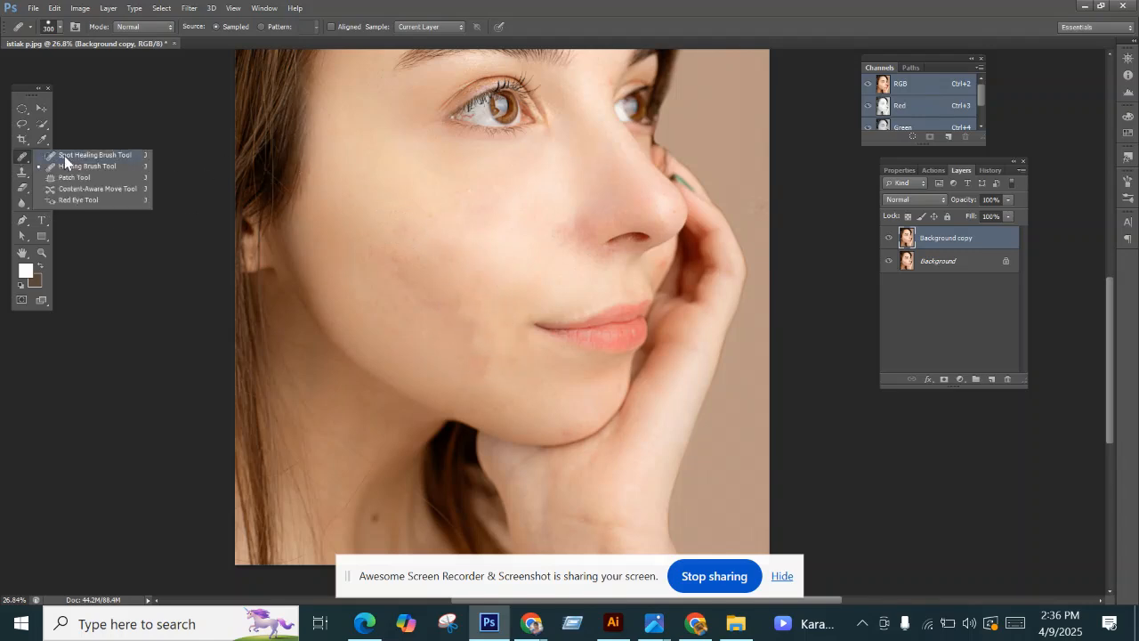
pyautogui.click(81, 168)
pyautogui.rightClick(24, 160)
pyautogui.click(54, 167)
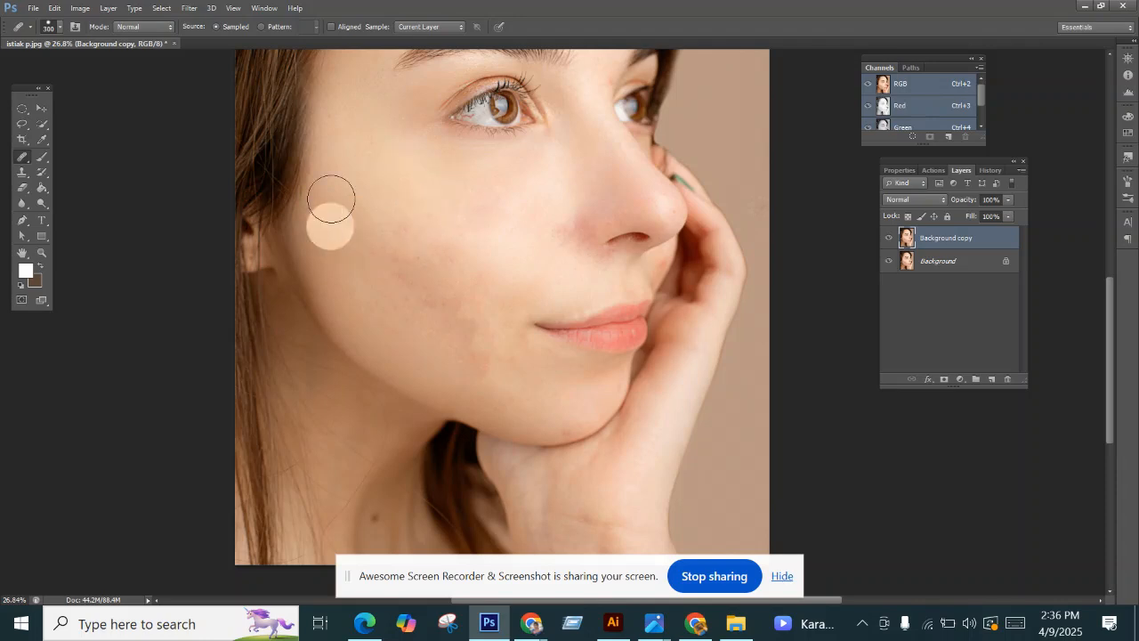
# Step: Heal the discoloured patch on the lower cheek beside the mouth with the Healing Brush, using clear cheek skin as the source
pyautogui.moveTo(216, 239)
pyautogui.mouseDown()
pyautogui.moveTo(296, 264)
pyautogui.moveTo(338, 213)
pyautogui.mouseUp()
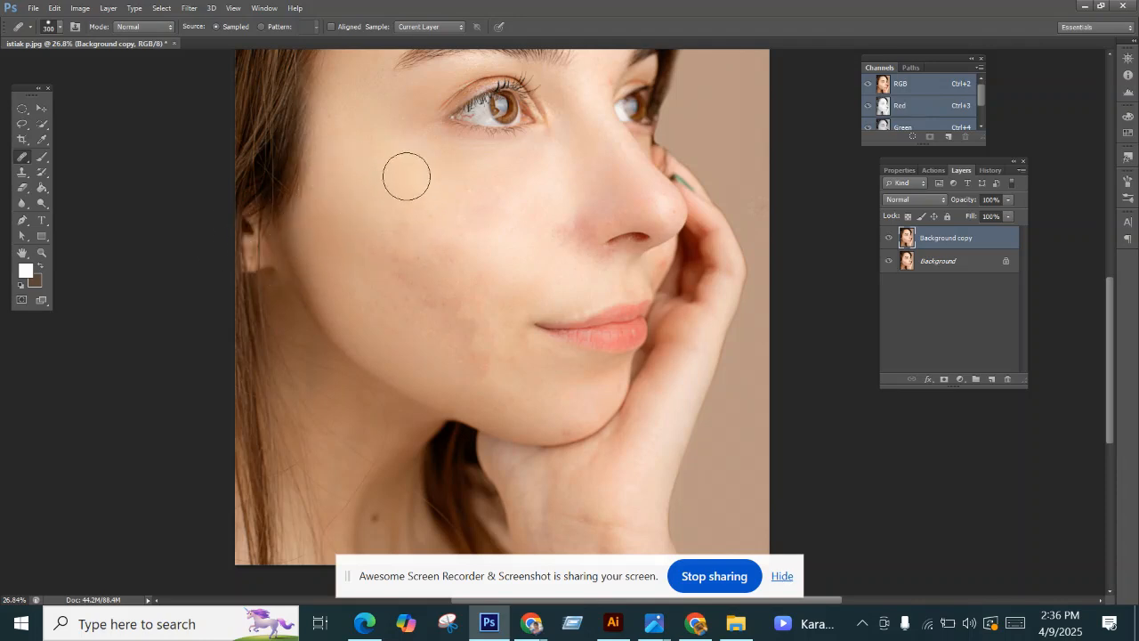
pyautogui.moveTo(425, 313)
pyautogui.mouseDown()
pyautogui.moveTo(471, 338)
pyautogui.moveTo(496, 389)
pyautogui.moveTo(475, 320)
pyautogui.mouseUp()
pyautogui.moveTo(459, 299); pyautogui.dragTo(466, 333)
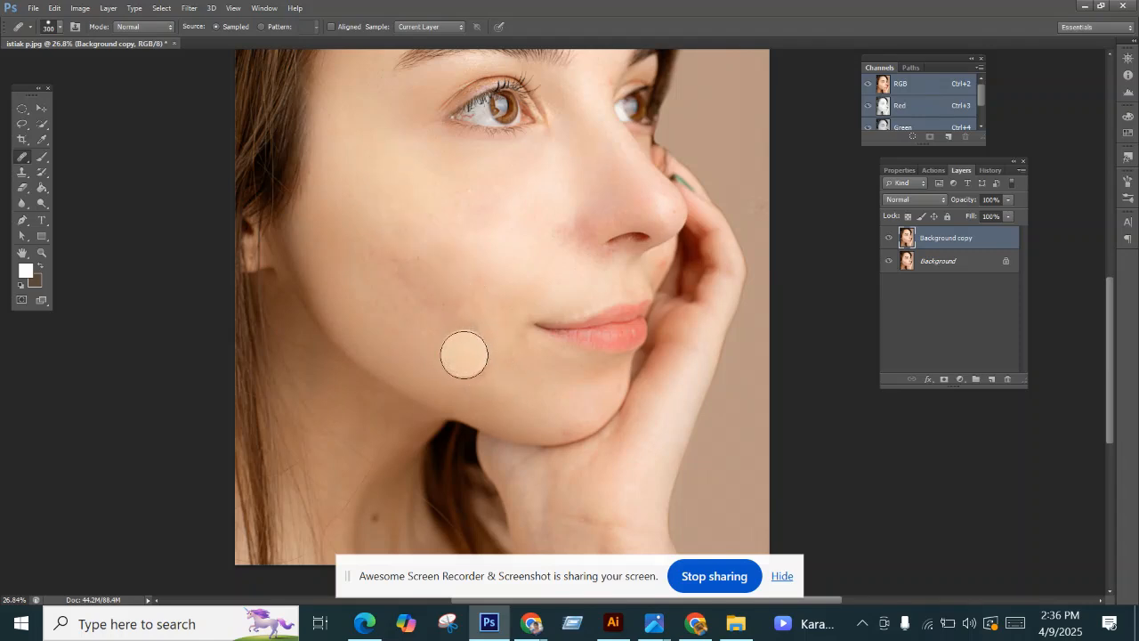
pyautogui.moveTo(480, 373); pyautogui.dragTo(466, 308)
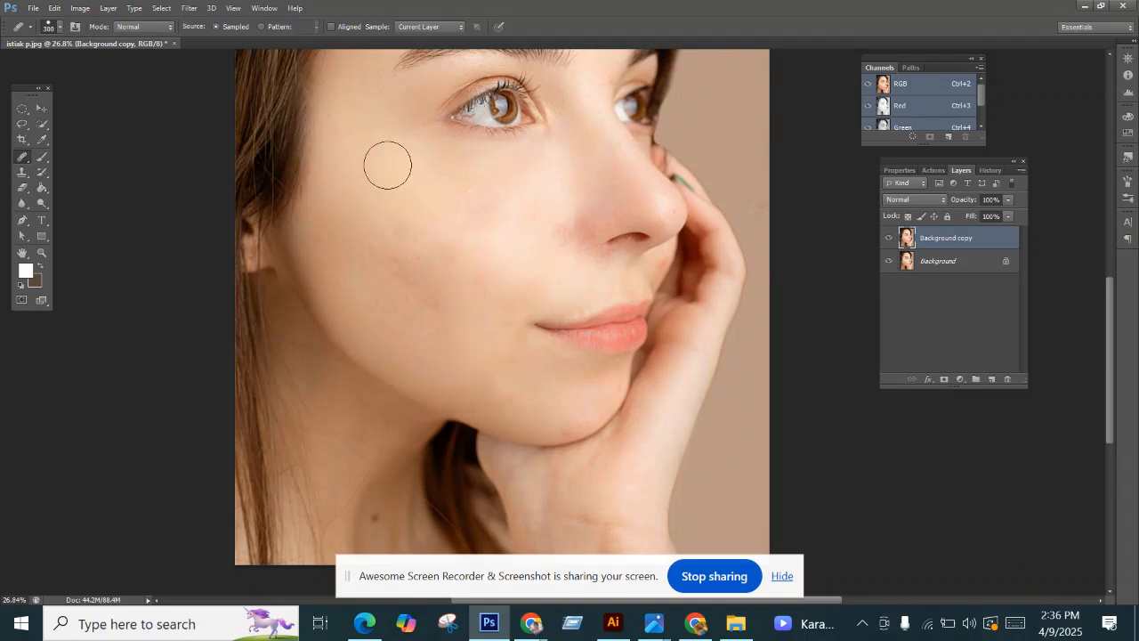
# Step: Sample clear skin below the eye and heal the darker patches across the middle of the cheek
pyautogui.moveTo(381, 162); pyautogui.dragTo(383, 188)
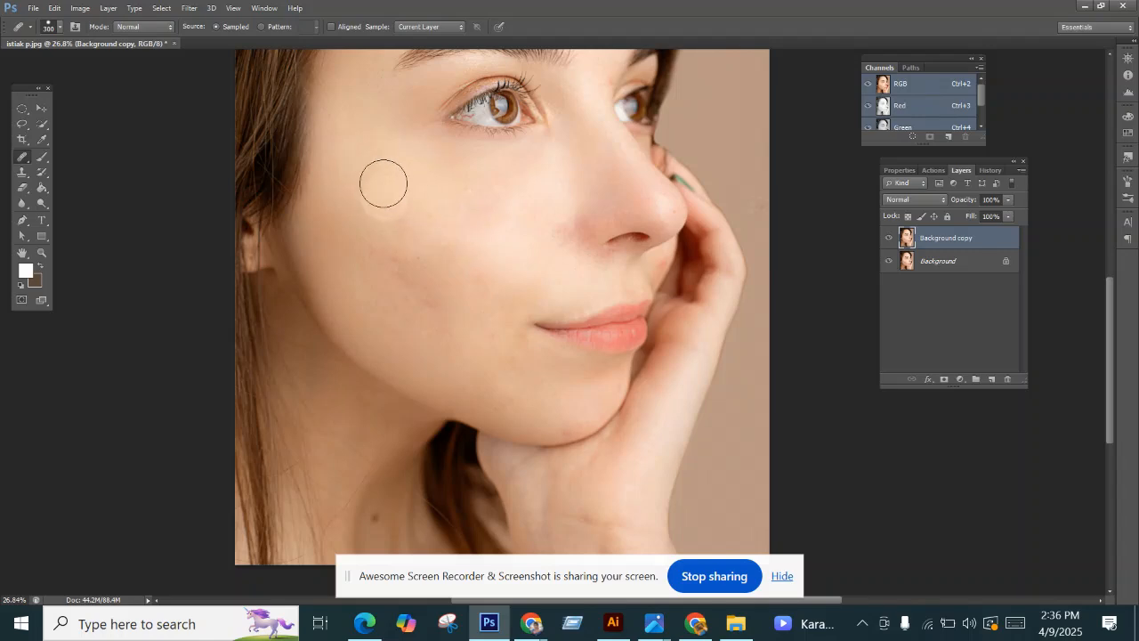
pyautogui.moveTo(470, 287)
pyautogui.mouseDown()
pyautogui.moveTo(398, 268)
pyautogui.moveTo(436, 312)
pyautogui.mouseUp()
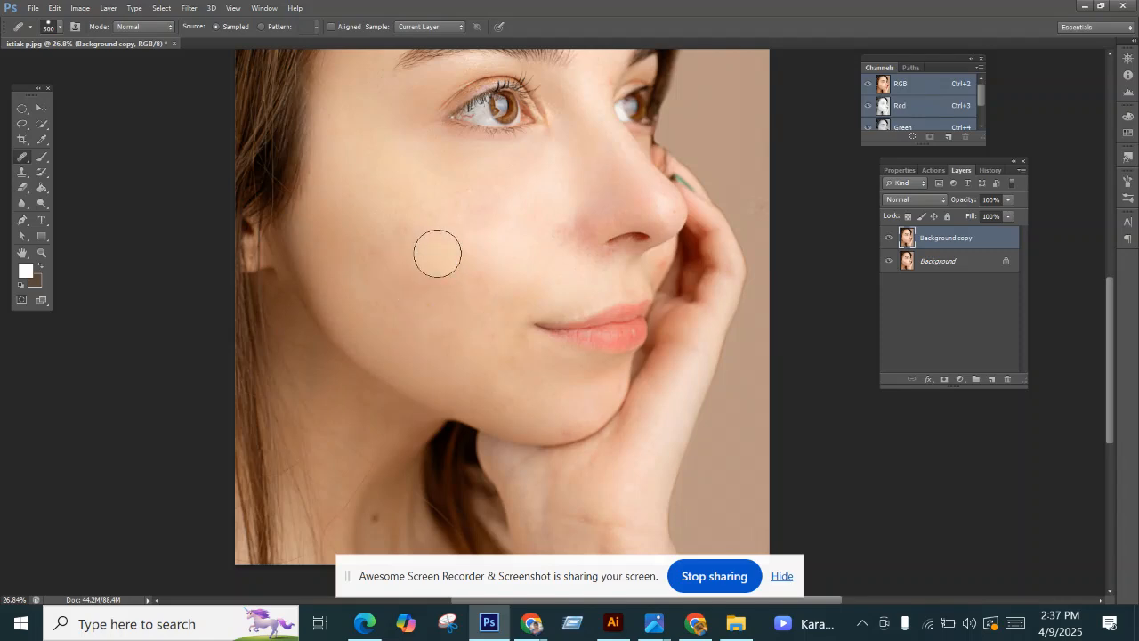
pyautogui.moveTo(437, 249); pyautogui.dragTo(473, 280)
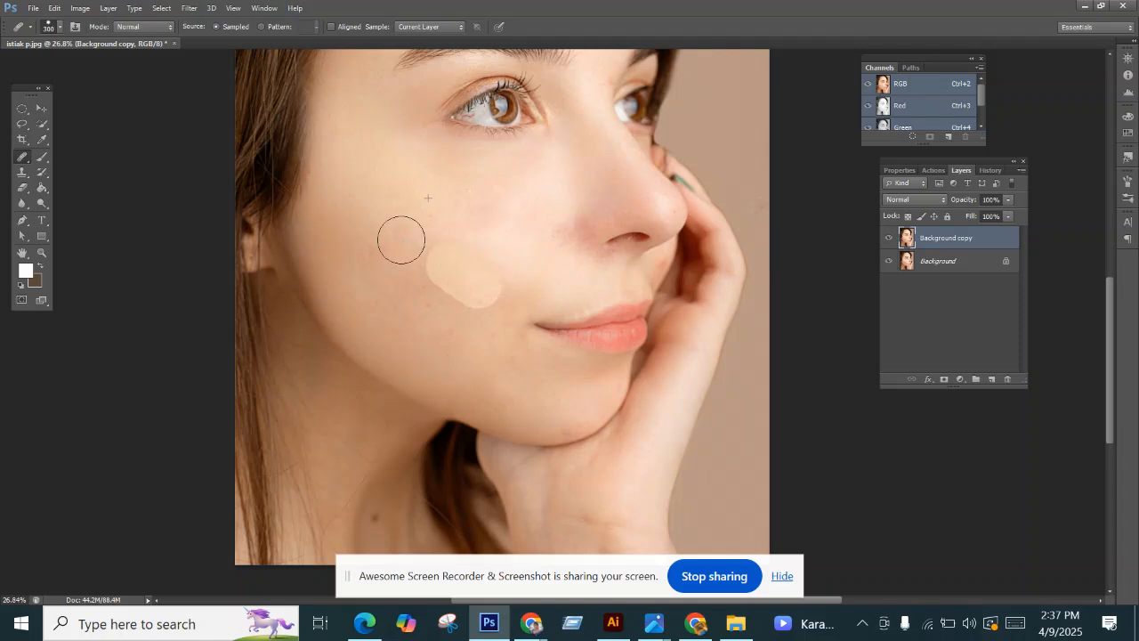
pyautogui.moveTo(399, 234)
pyautogui.mouseDown()
pyautogui.moveTo(384, 254)
pyautogui.moveTo(399, 257)
pyautogui.mouseUp()
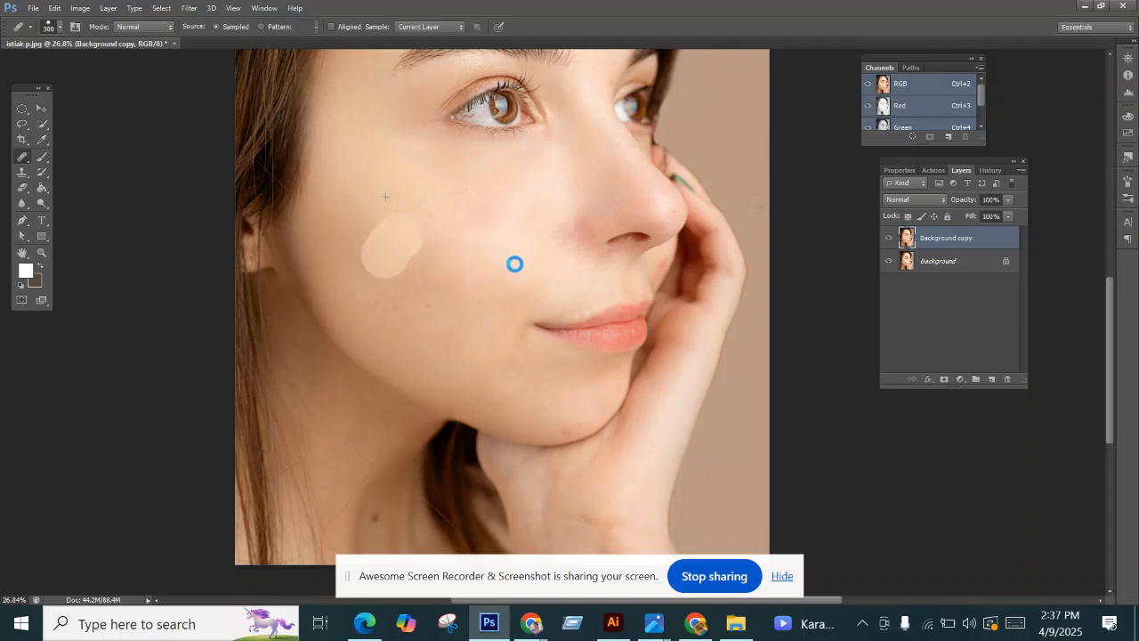
# Step: Heal the small remaining spots on the lower cheek and around the corner of the mouth with the Healing Brush
pyautogui.click(532, 317)
pyautogui.click(407, 478)
pyautogui.keyDown('alt'); pyautogui.scroll(2, 483, 406); pyautogui.keyUp('alt')
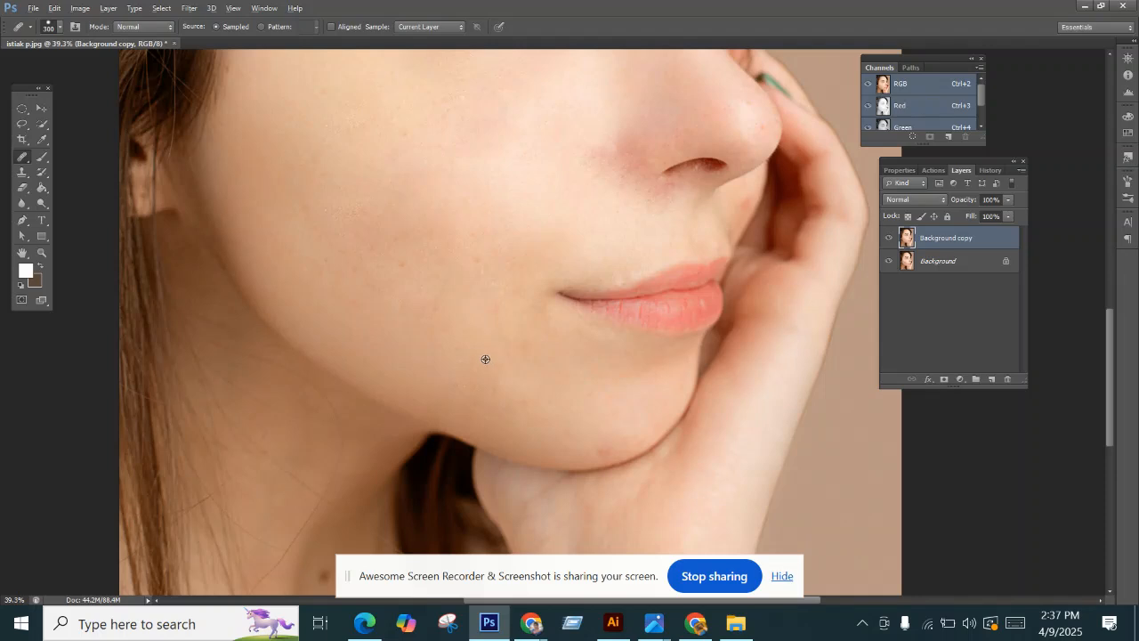
pyautogui.click(445, 247)
pyautogui.click(539, 293)
pyautogui.click(532, 327)
pyautogui.click(457, 294)
# Step: Blend the remaining uneven tone on the middle of the cheek and touch up the side of the nose
pyautogui.keyDown('alt'); pyautogui.scroll(-3, 454, 256); pyautogui.keyUp('alt')
pyautogui.click(480, 188)
pyautogui.click(476, 193)
pyautogui.press('super')
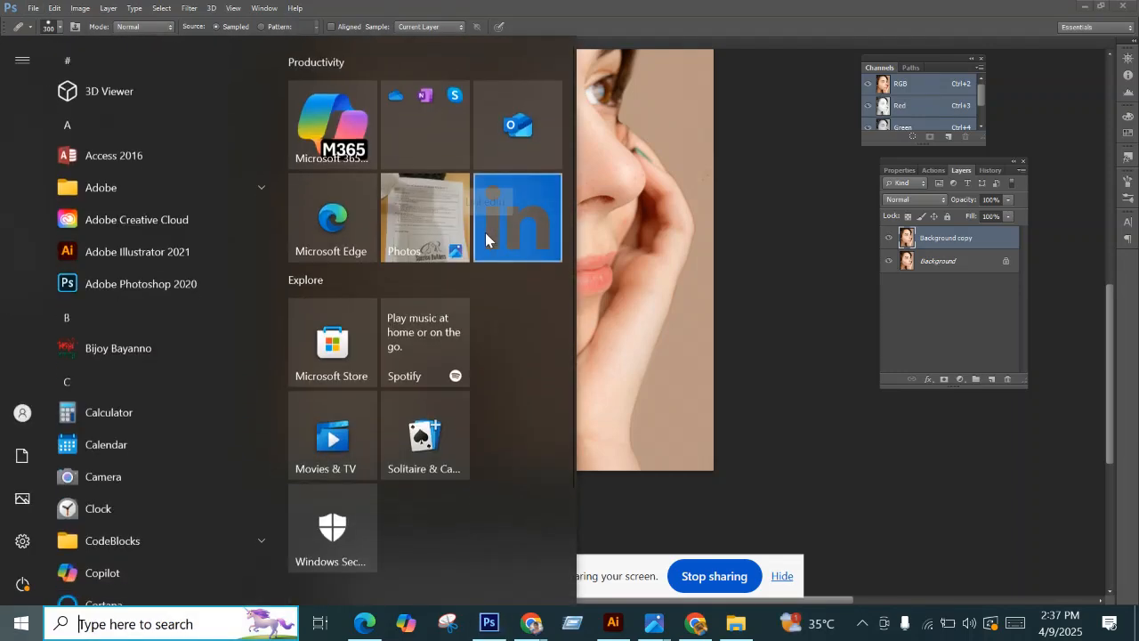
pyautogui.press('super')
pyautogui.moveTo(475, 222); pyautogui.dragTo(450, 276)
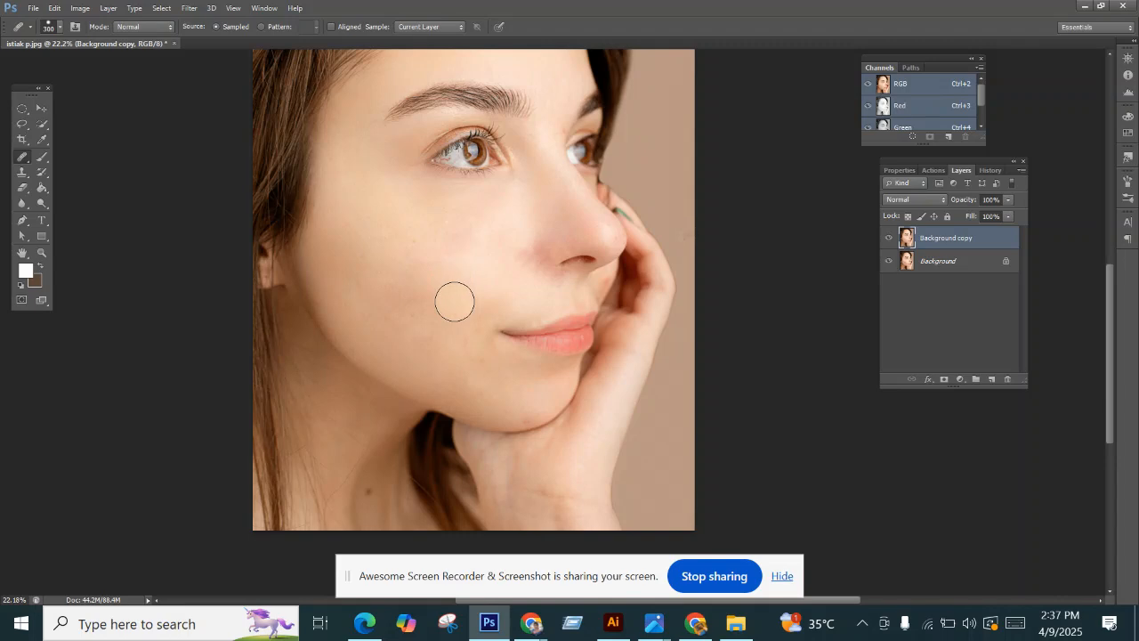
pyautogui.click(569, 203)
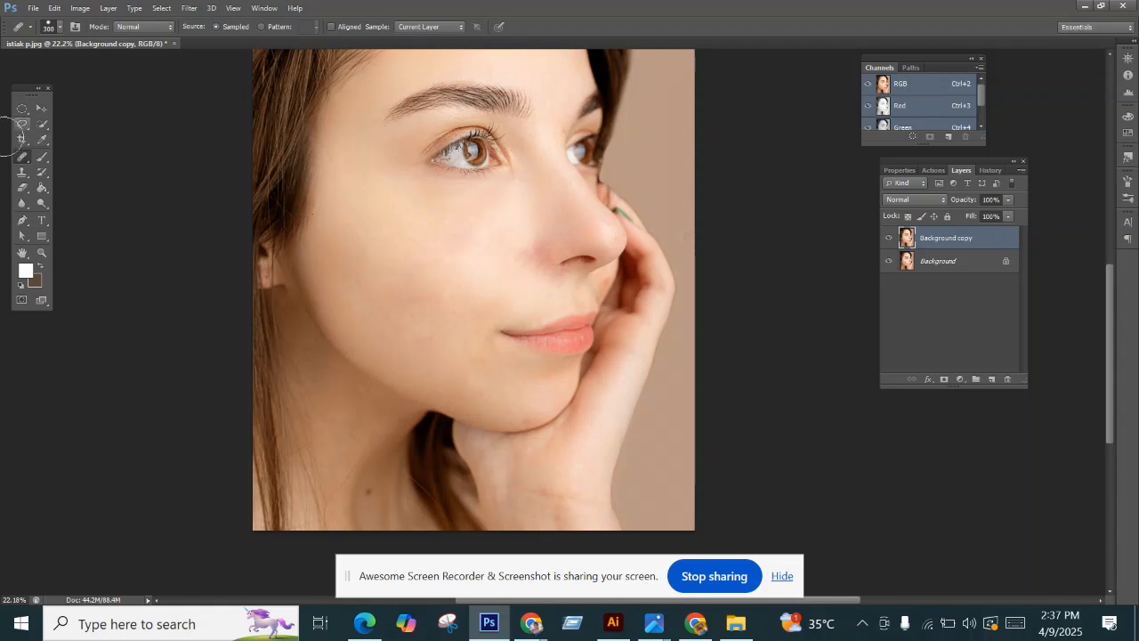
pyautogui.click(20, 160)
pyautogui.click(24, 161)
pyautogui.click(24, 162)
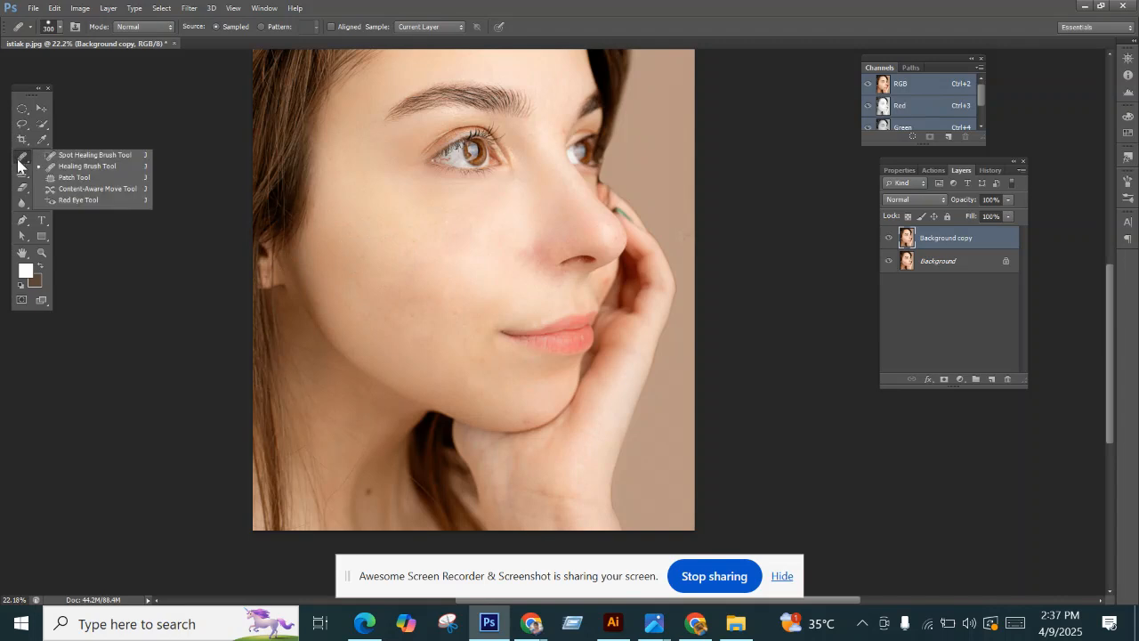
pyautogui.click(17, 166)
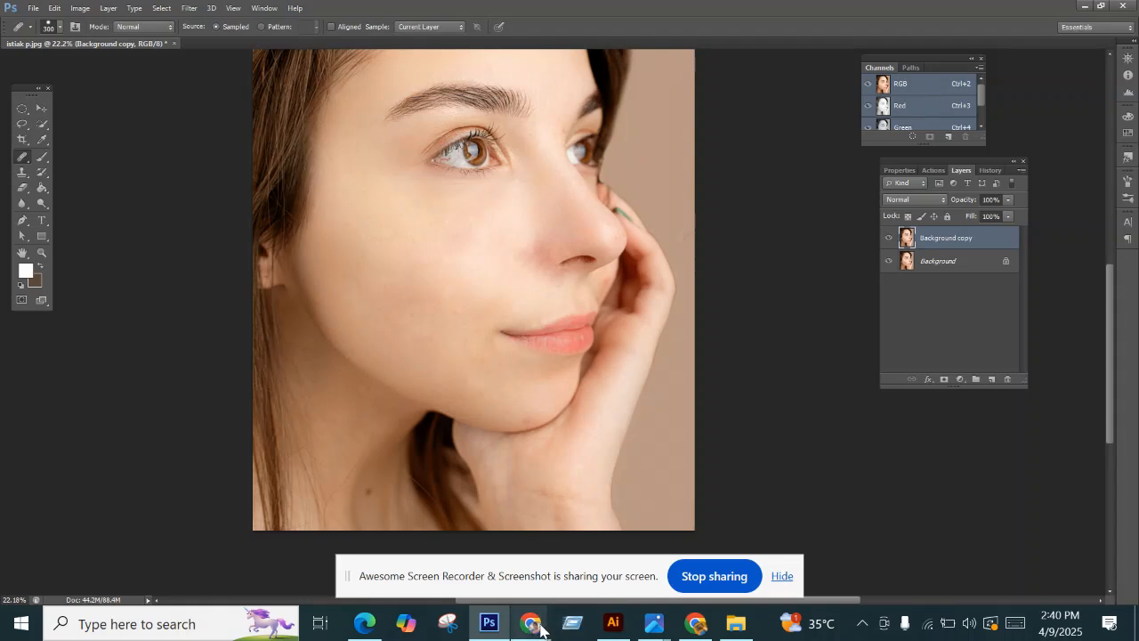
pyautogui.moveTo(534, 623)
pyautogui.click(498, 580)
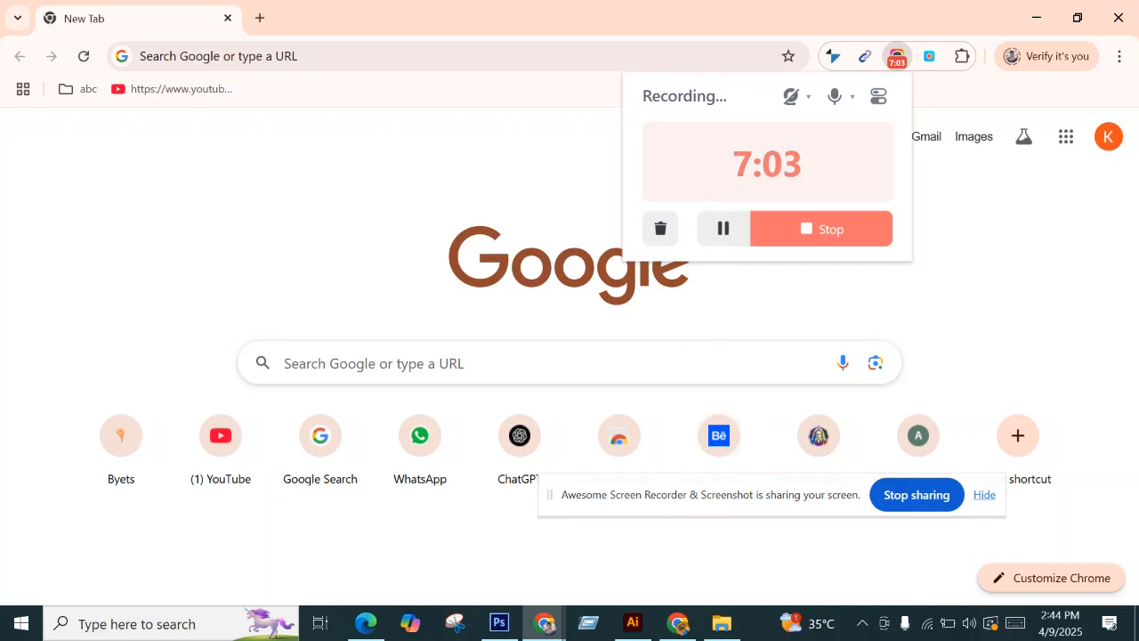
pyautogui.click(499, 623)
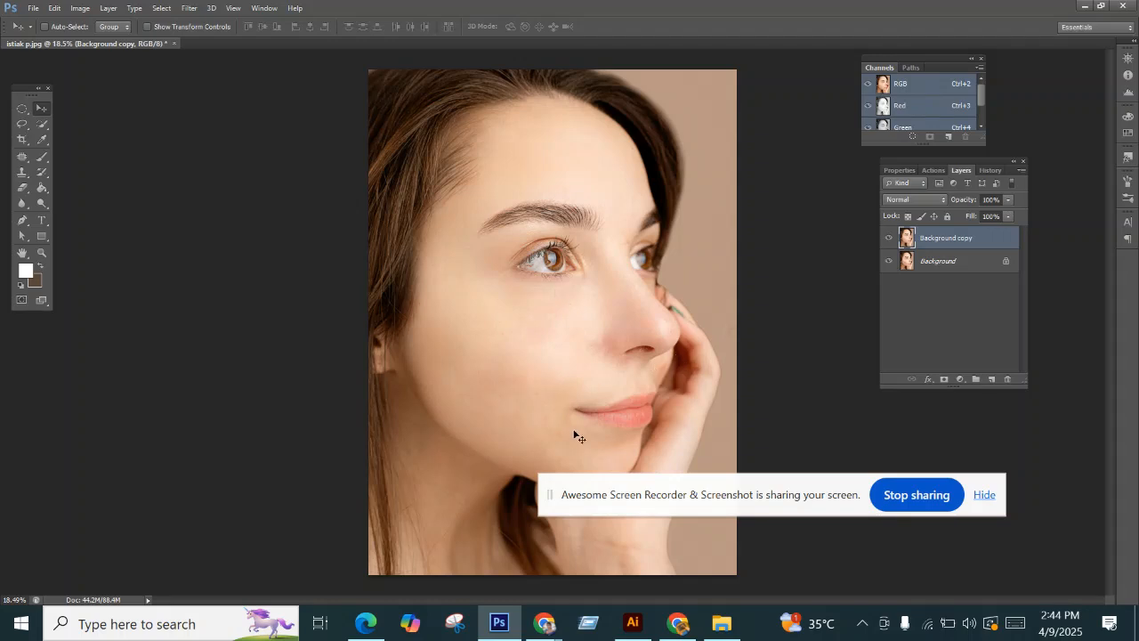
# Step: Patch the reddish area beside the nostril with clear cheek skin using the Patch Tool, and deselect it
pyautogui.click(23, 157)
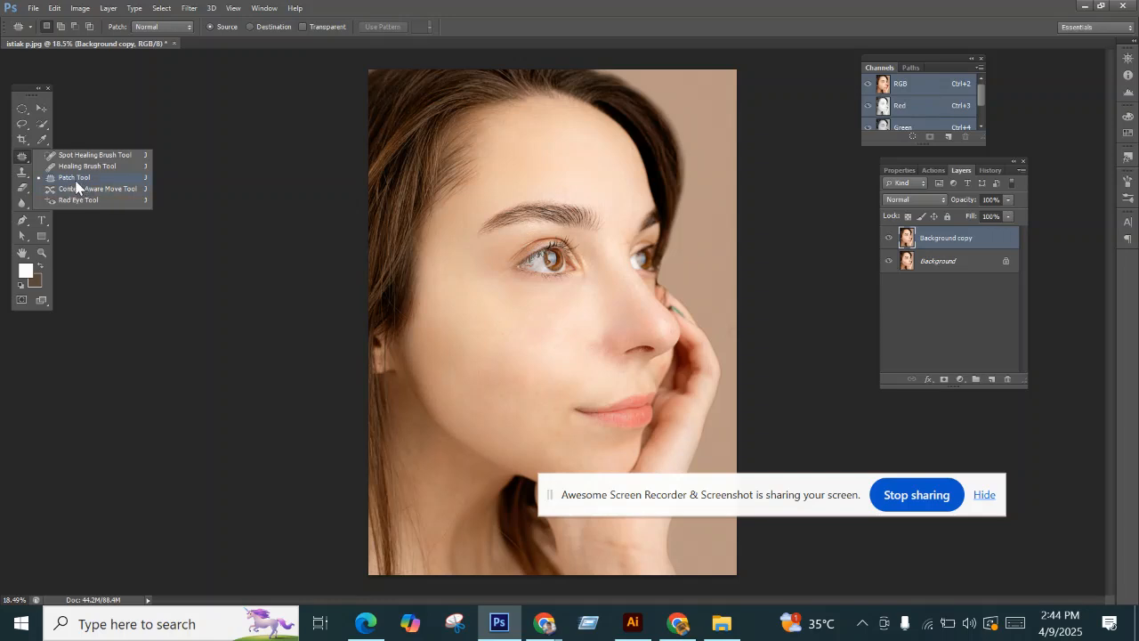
pyautogui.click(75, 181)
pyautogui.moveTo(591, 342)
pyautogui.mouseDown()
pyautogui.moveTo(622, 344)
pyautogui.moveTo(598, 360)
pyautogui.moveTo(590, 344)
pyautogui.moveTo(490, 362)
pyautogui.moveTo(478, 333)
pyautogui.moveTo(472, 344)
pyautogui.mouseUp()
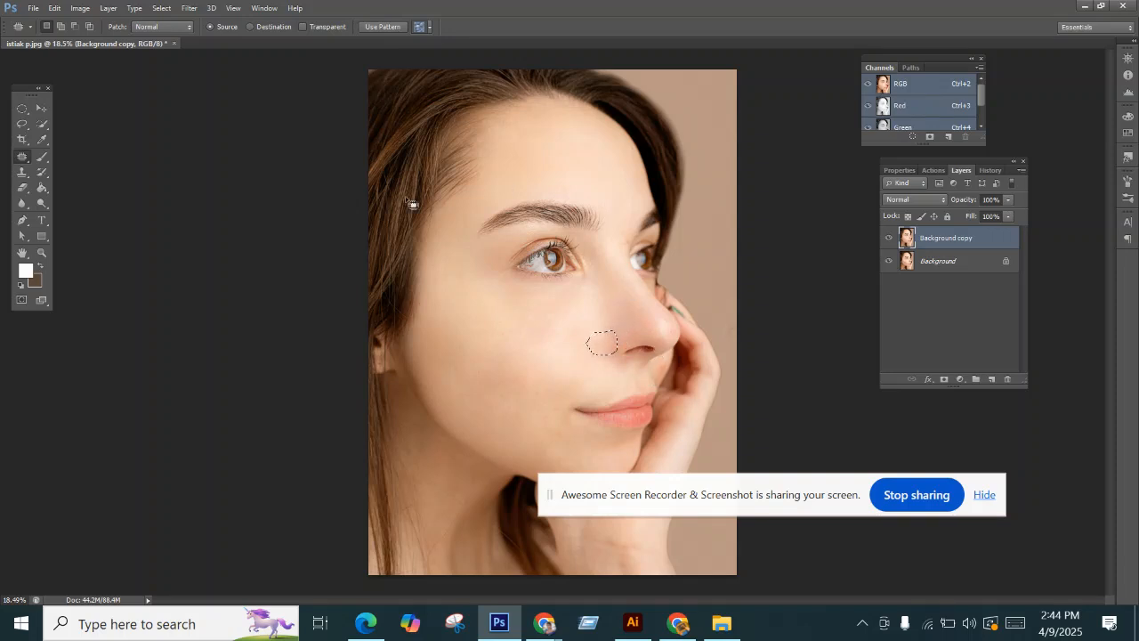
pyautogui.click(545, 329)
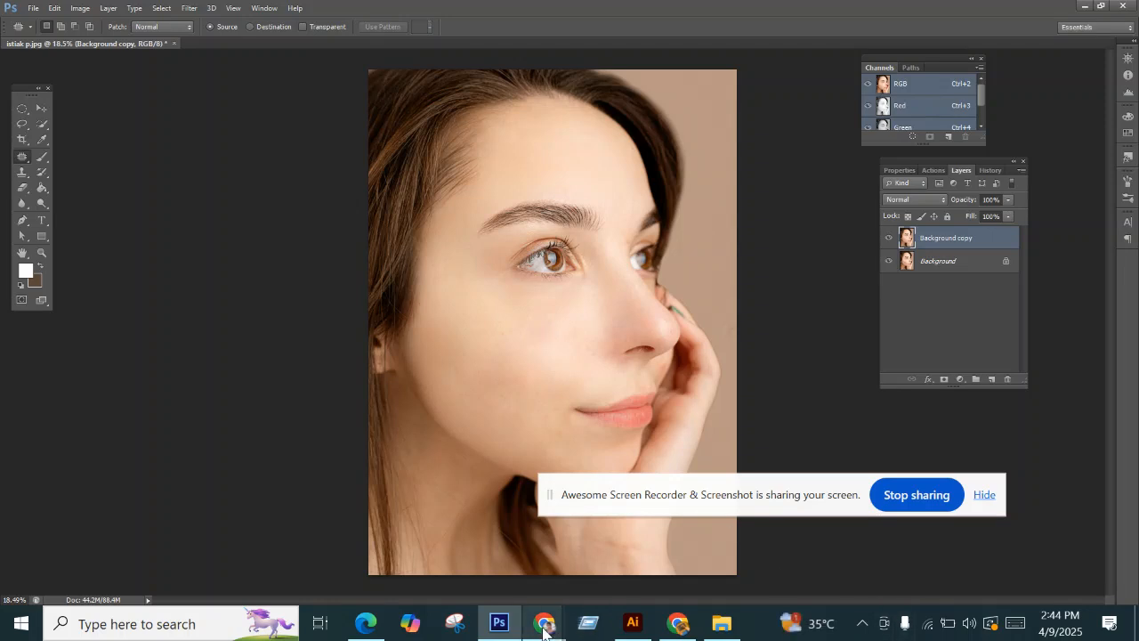
pyautogui.moveTo(544, 621)
pyautogui.click(445, 543)
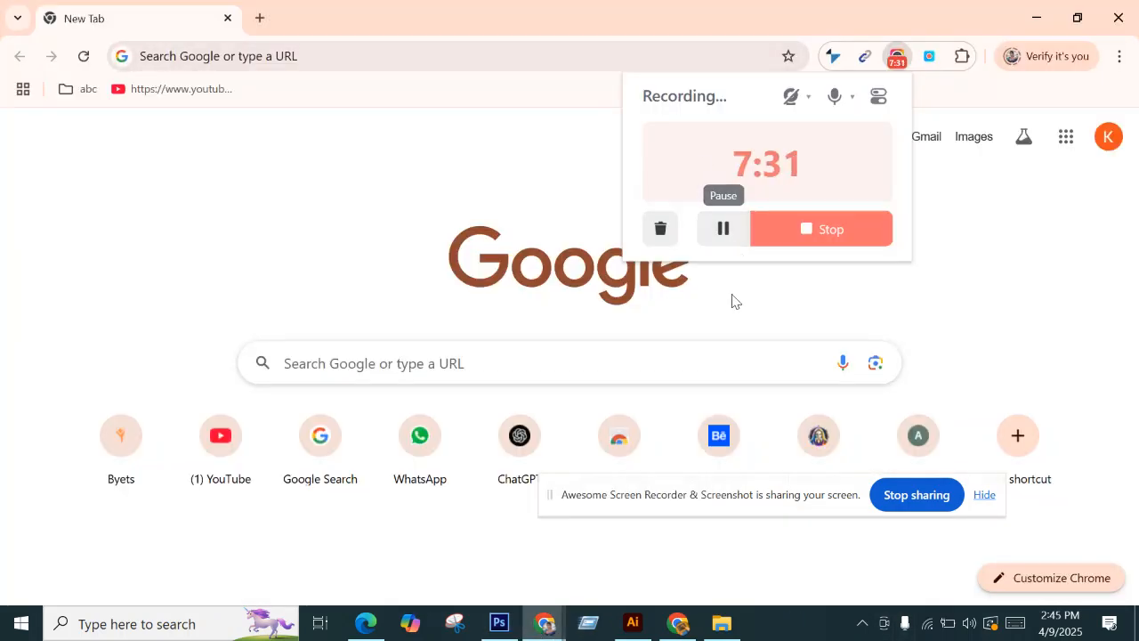